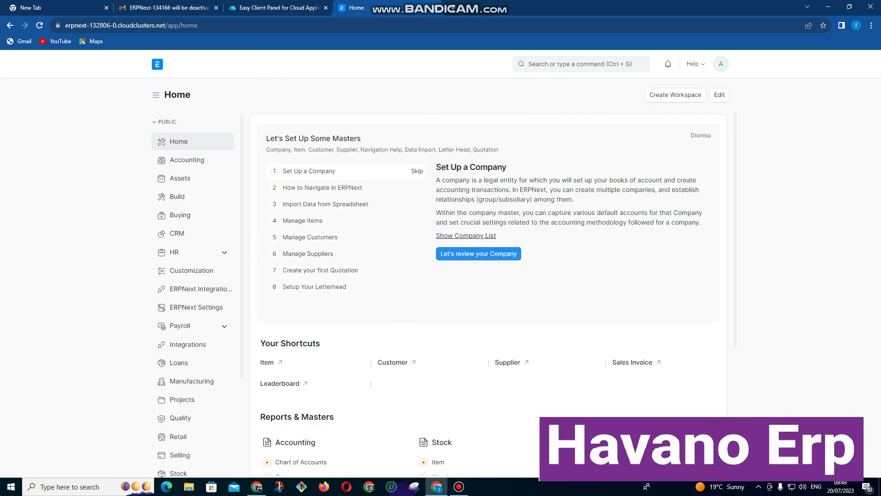
Dismiss the 'Let's Set Up Some Masters' onboarding panel on the Home workspace.
click(458, 487)
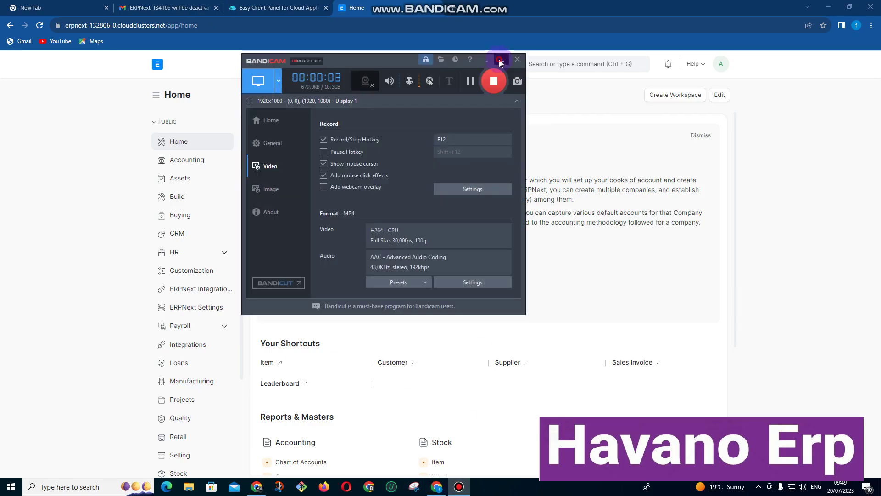
click(398, 150)
click(694, 135)
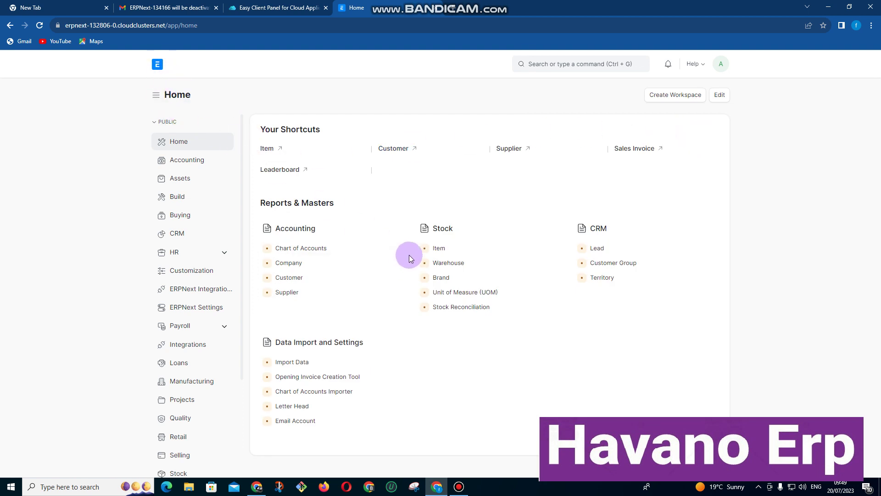
scroll(219, 257, down, 3)
scroll(219, 262, up, 3)
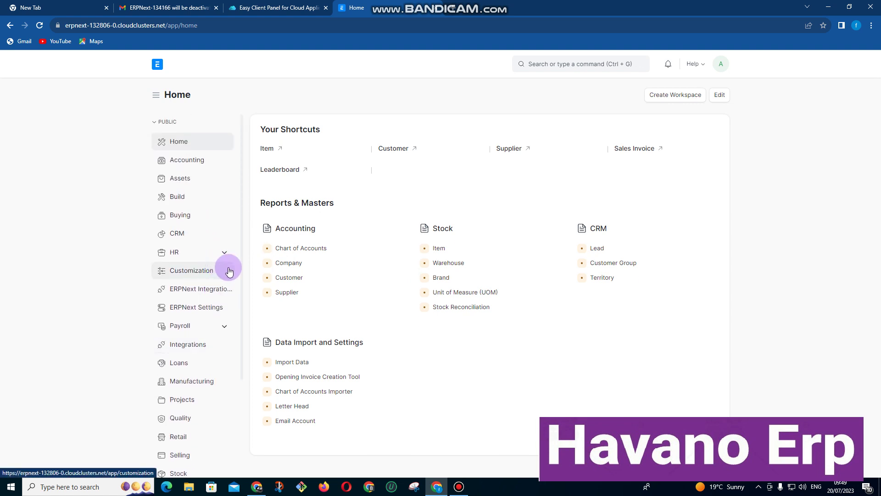
Open Accounting, dismiss its setup panel, browse its shortcuts and reports, then go to Projects.
click(187, 161)
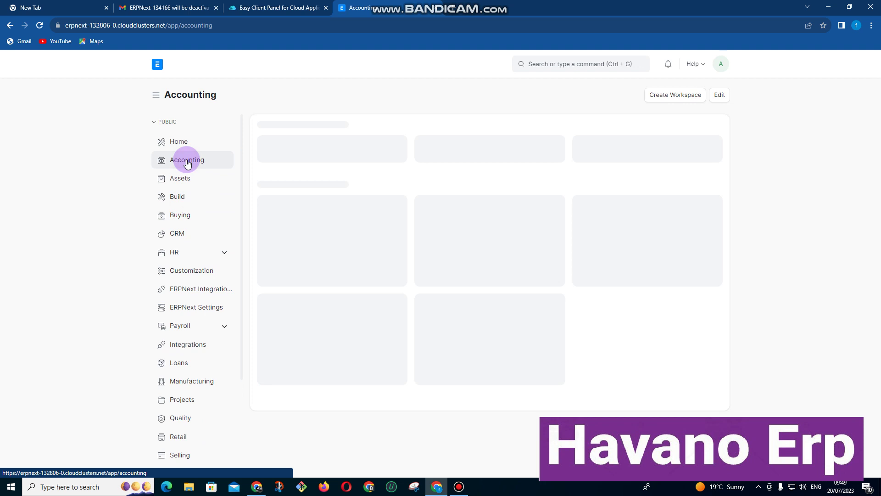
click(693, 136)
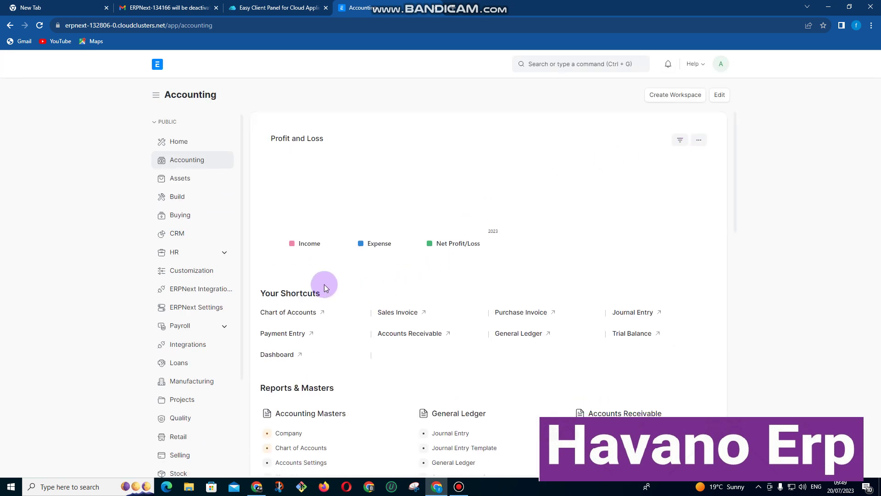
scroll(316, 283, down, 1)
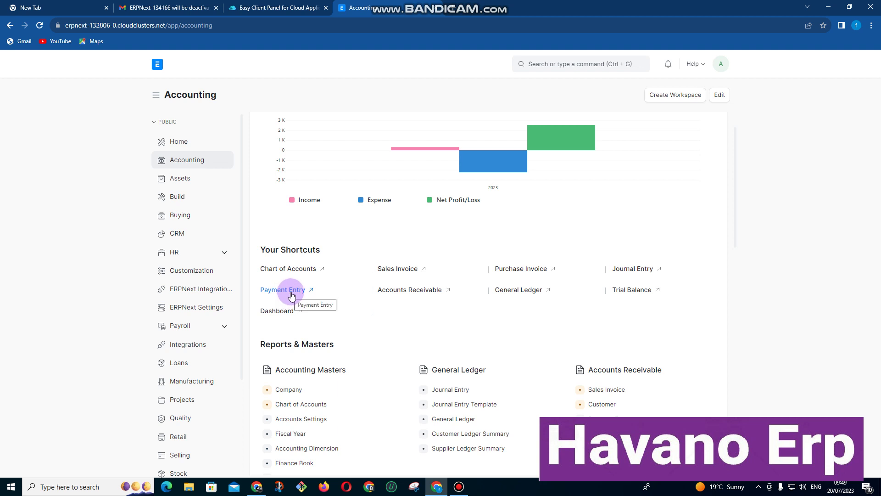
scroll(292, 295, down, 2)
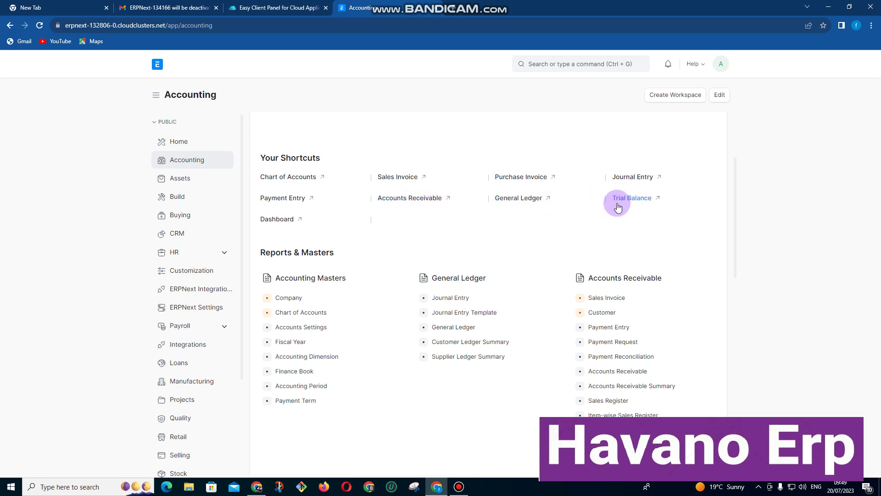
scroll(588, 249, down, 3)
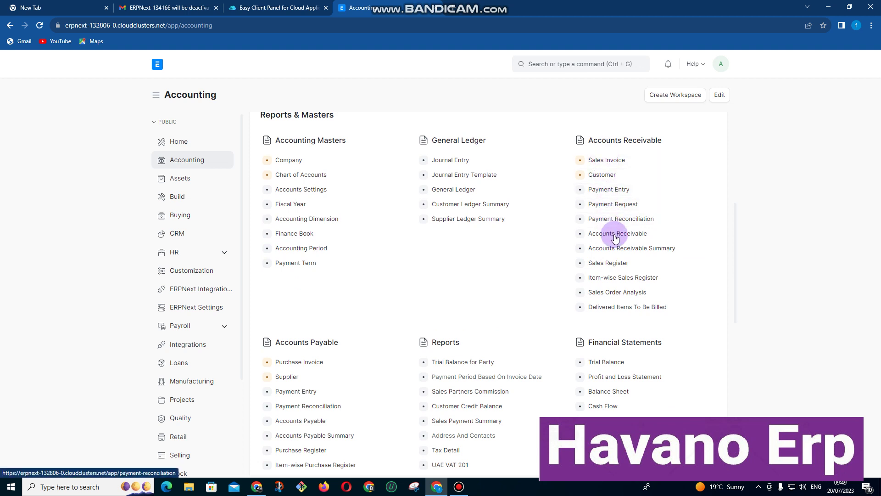
scroll(620, 271, down, 2)
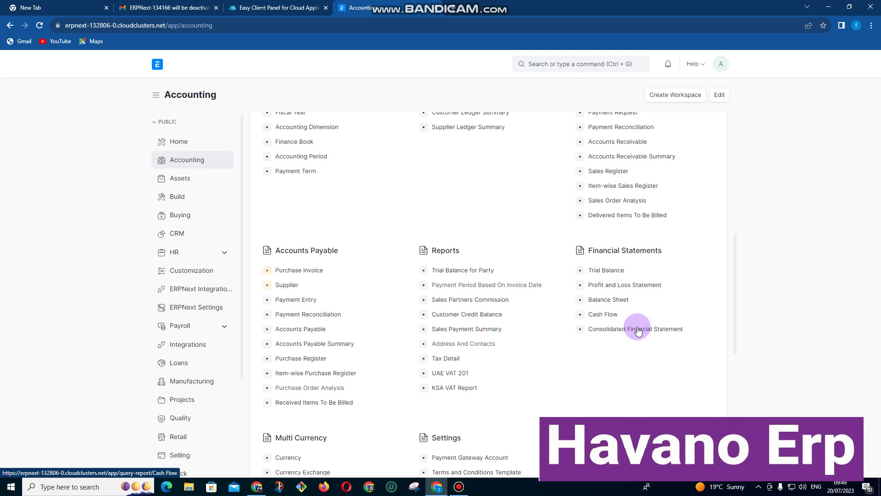
scroll(654, 336, down, 3)
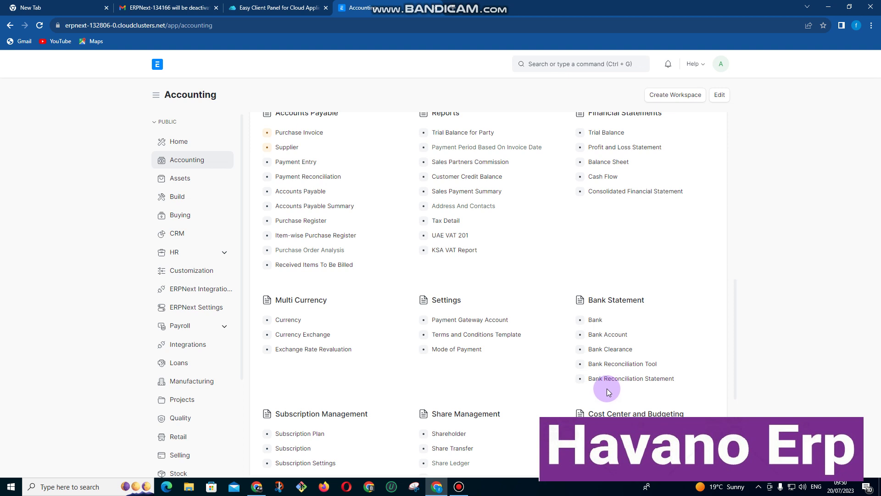
scroll(606, 388, up, 3)
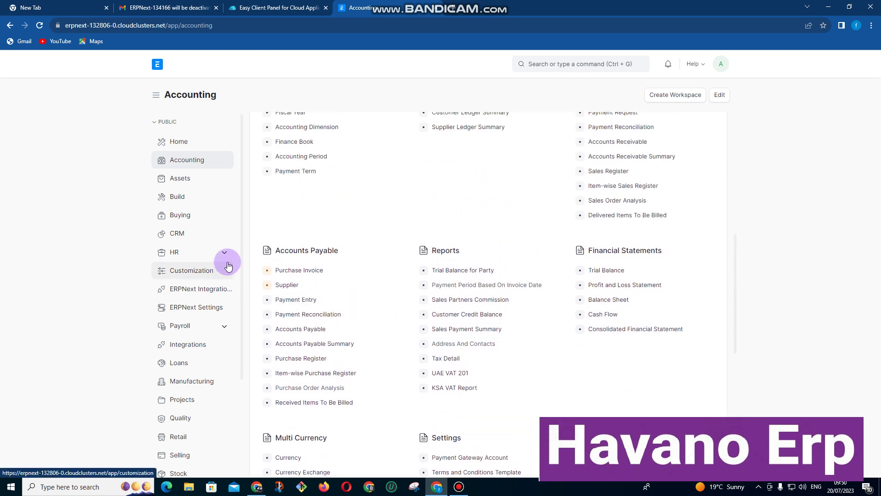
scroll(228, 266, down, 1)
click(175, 360)
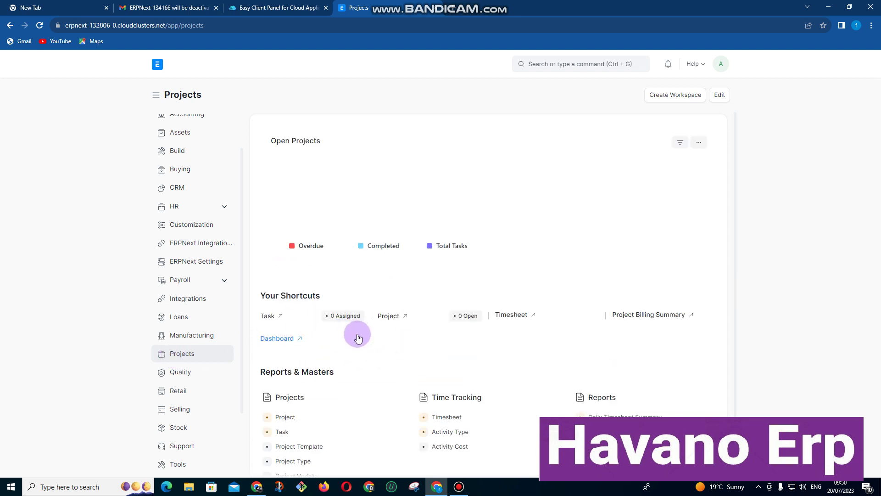
Scroll through the Projects workspace's Open Projects chart and Reports & Masters lists.
scroll(354, 336, down, 1)
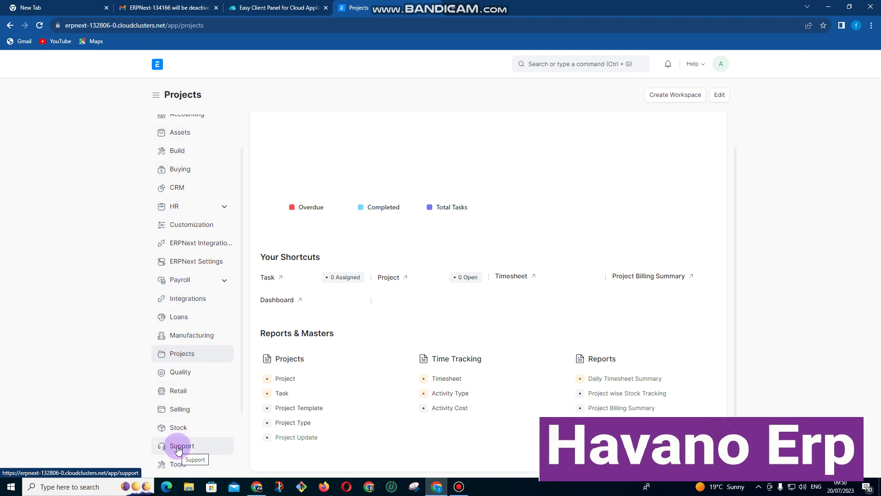
scroll(179, 449, up, 1)
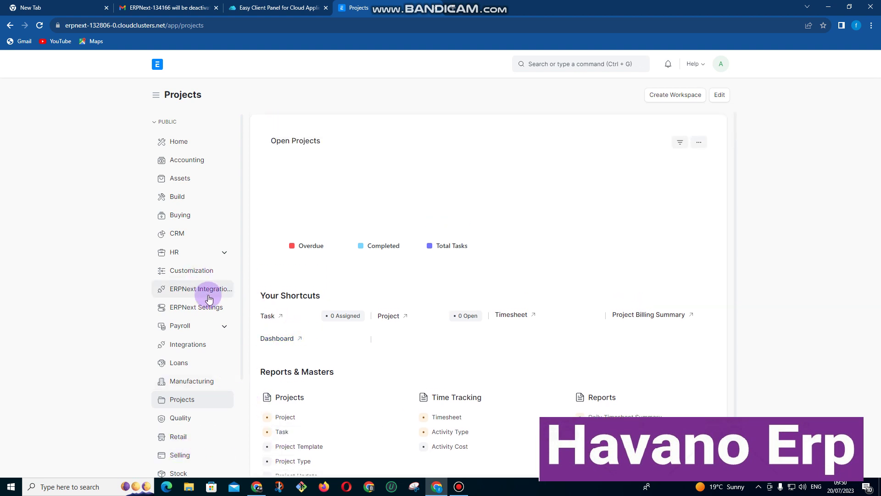
From Accounting, start a new Subscription Plan named 'Rentals/Partnerships fees'.
click(179, 159)
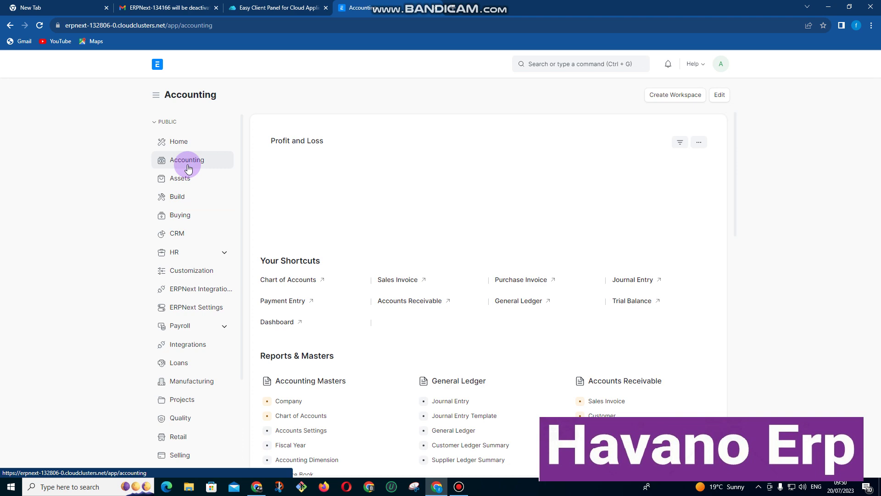
scroll(331, 313, down, 18)
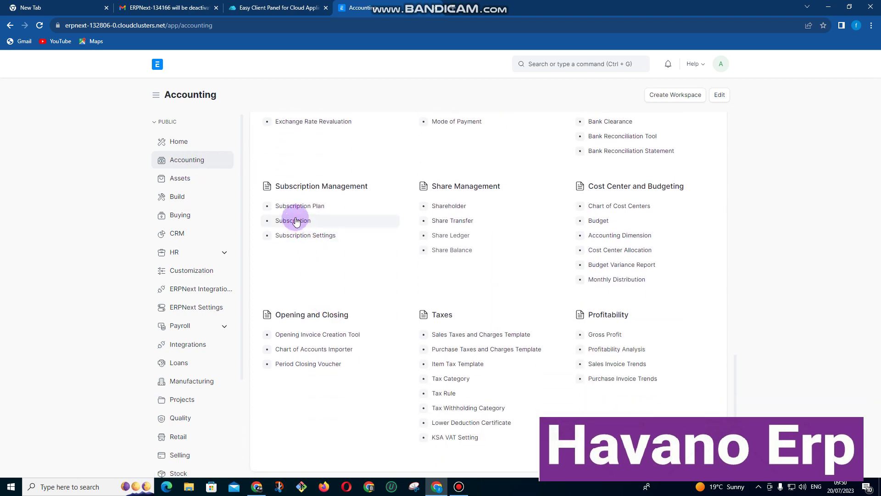
click(299, 206)
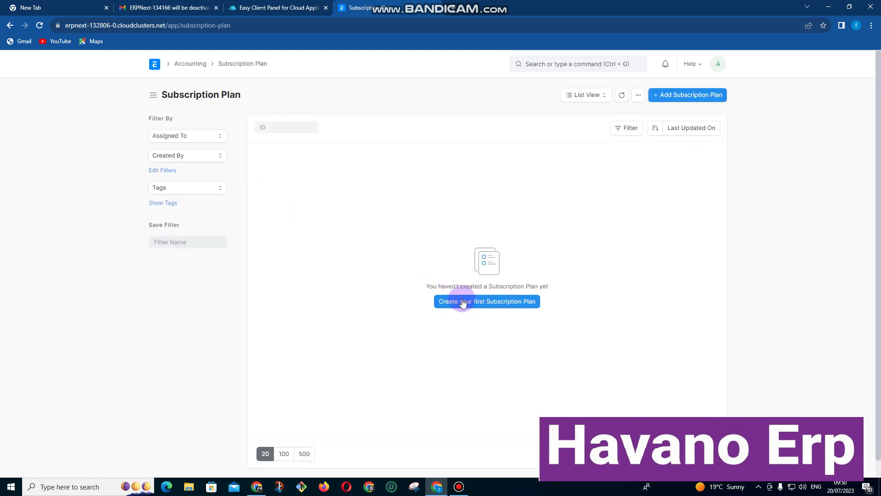
click(479, 302)
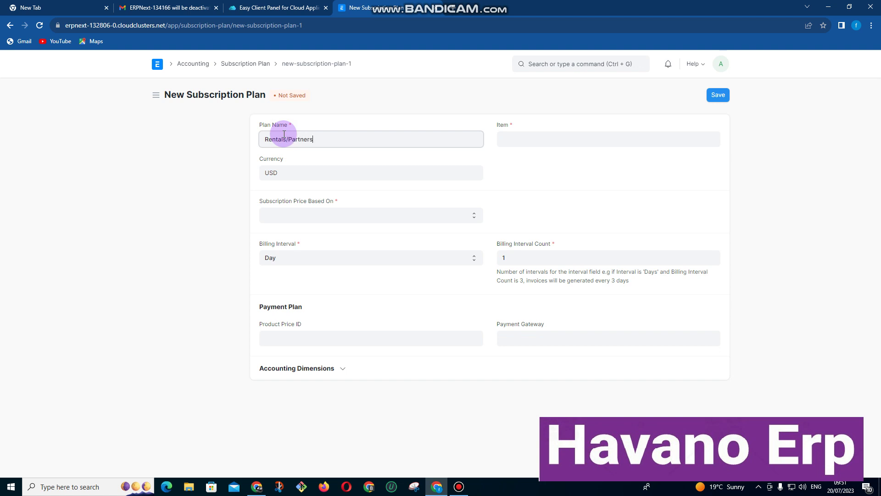
text(ps fees)
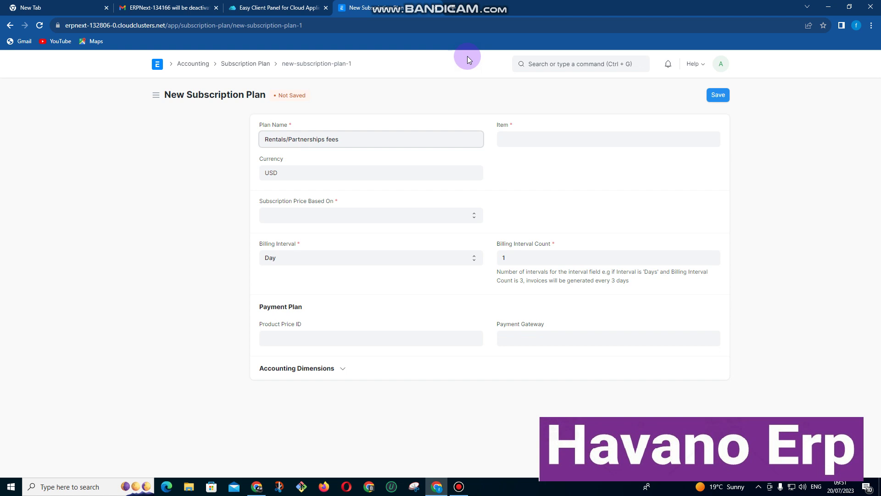
Give the plan item BB11, Fixed Rate pricing, and Month billing with interval count 36.
click(531, 140)
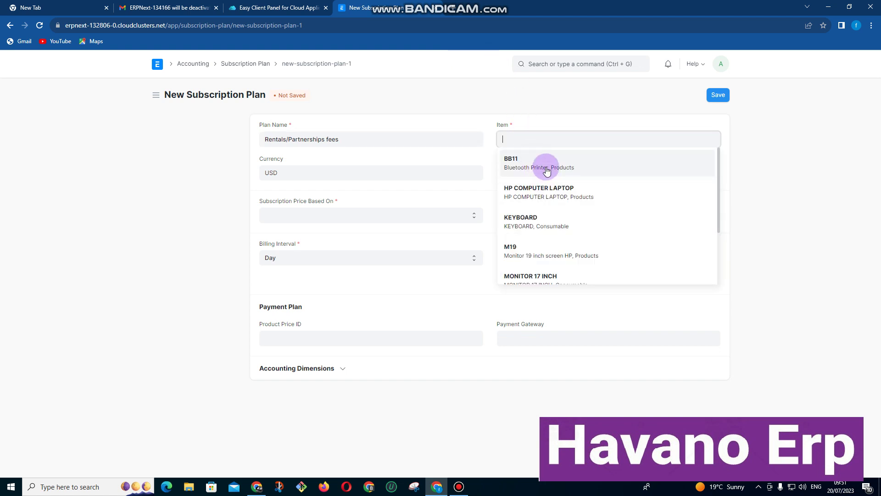
scroll(543, 172, down, 2)
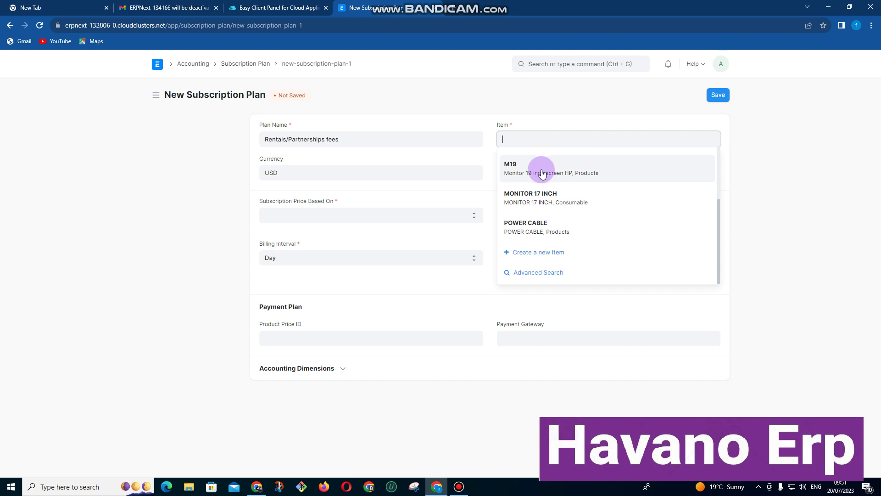
scroll(542, 173, up, 2)
click(537, 170)
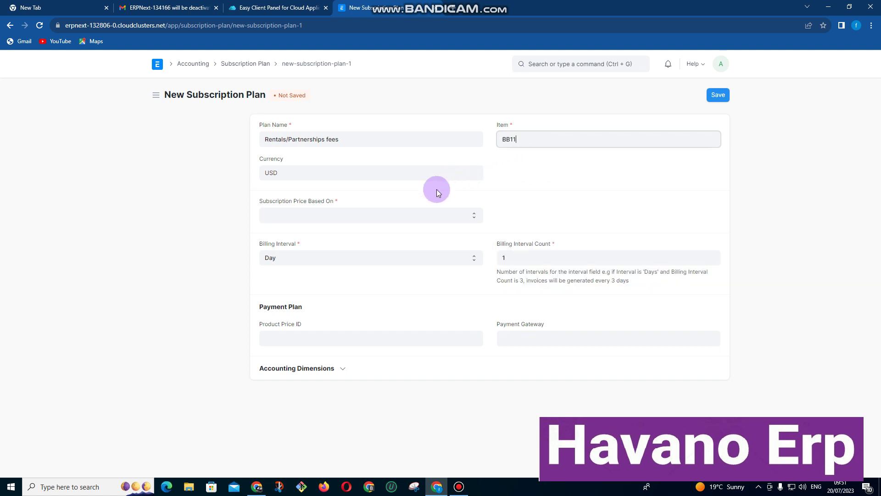
click(337, 216)
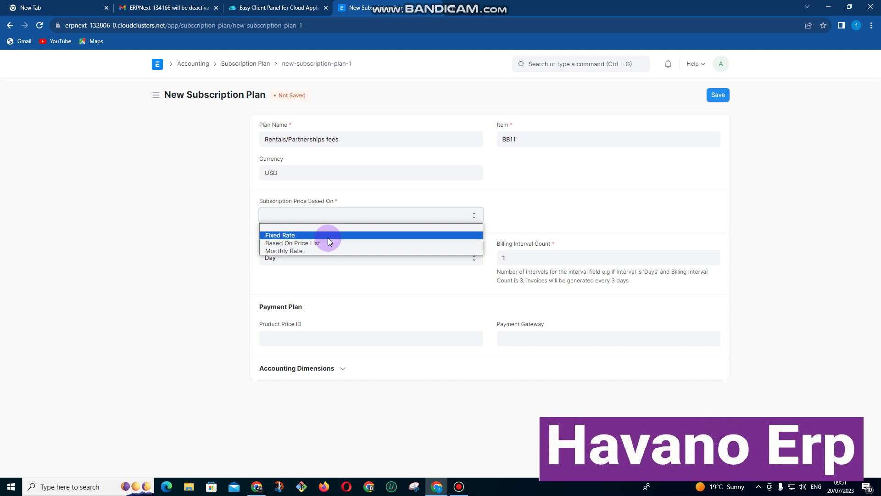
click(326, 237)
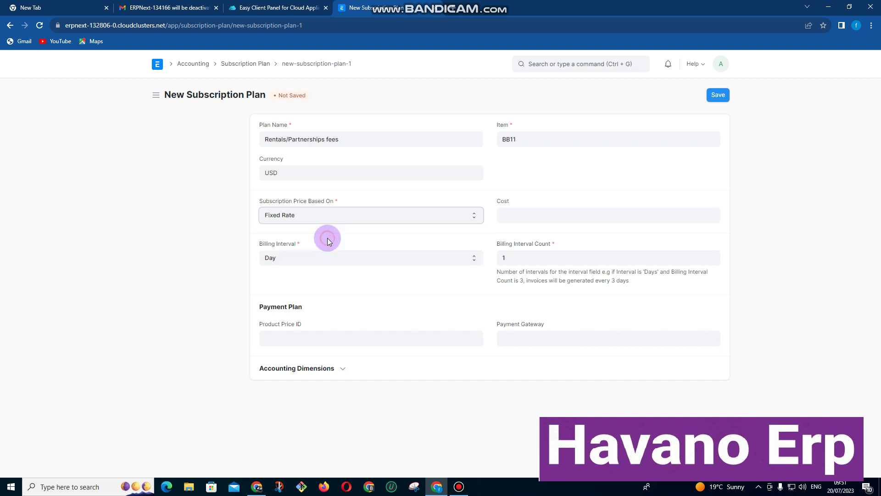
click(320, 257)
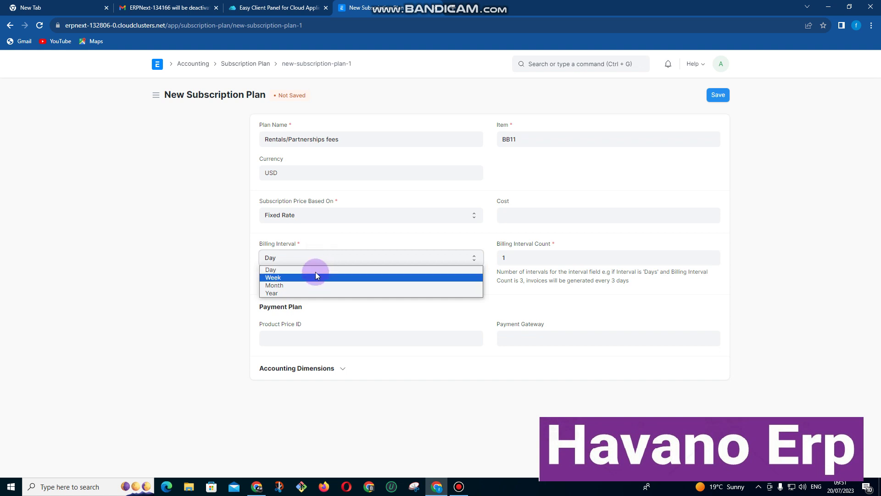
click(284, 285)
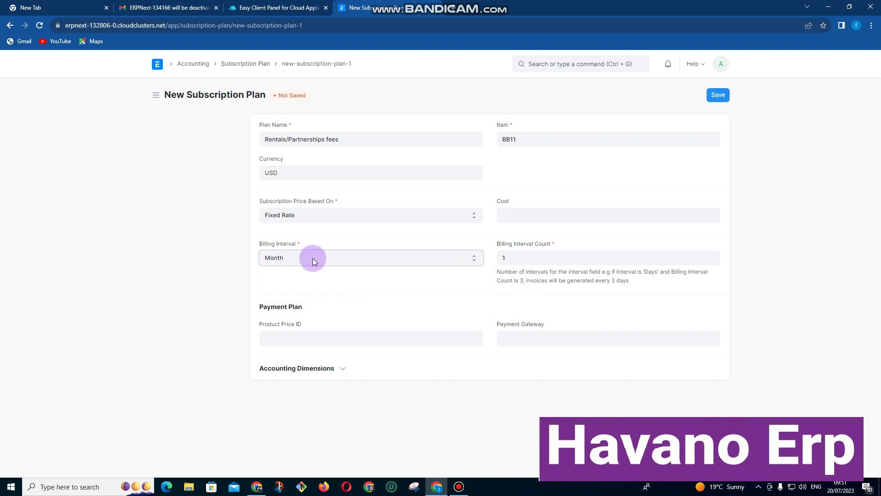
click(540, 258)
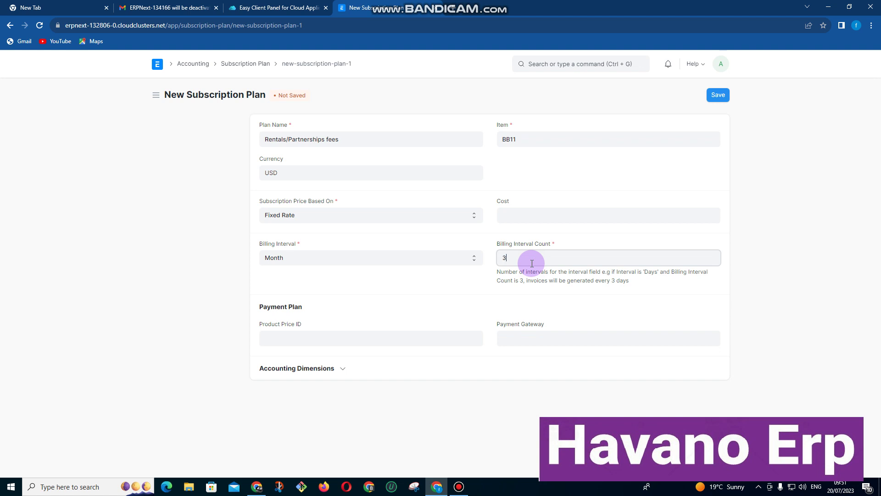
text(6)
click(411, 318)
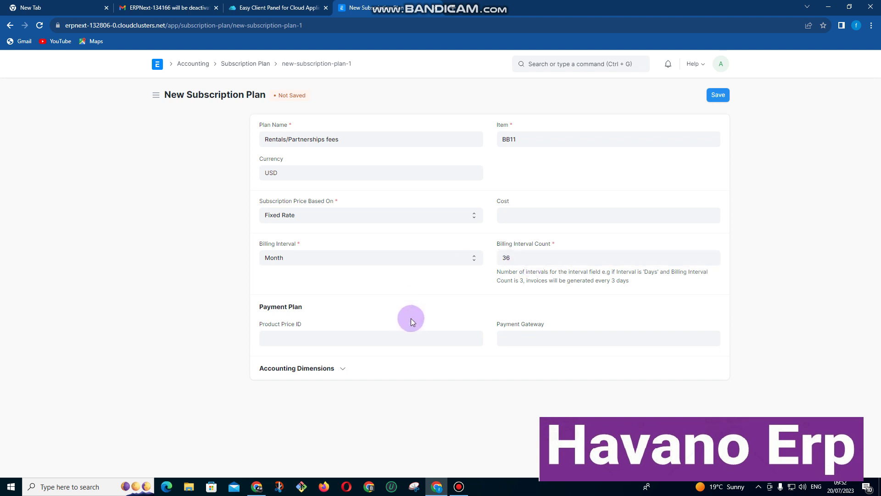
Expand Accounting Dimensions and the Payment Gateway field, then abandon the unsaved plan for Home.
click(336, 367)
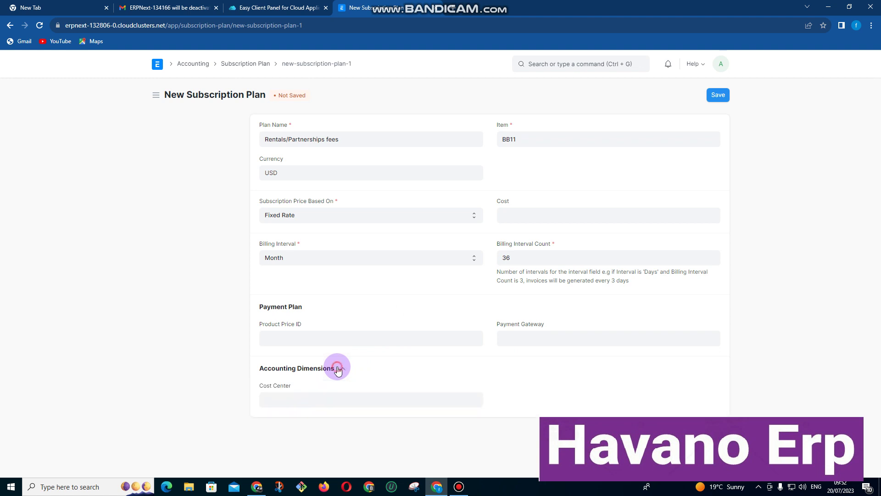
click(536, 338)
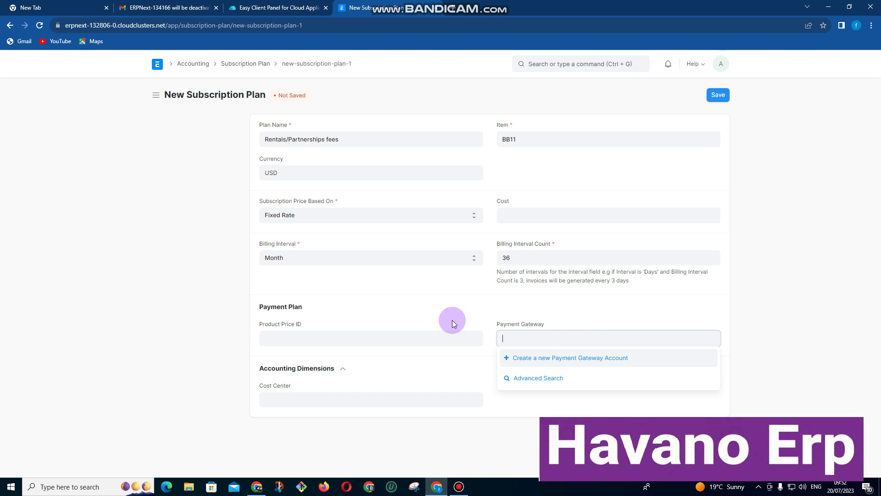
click(157, 66)
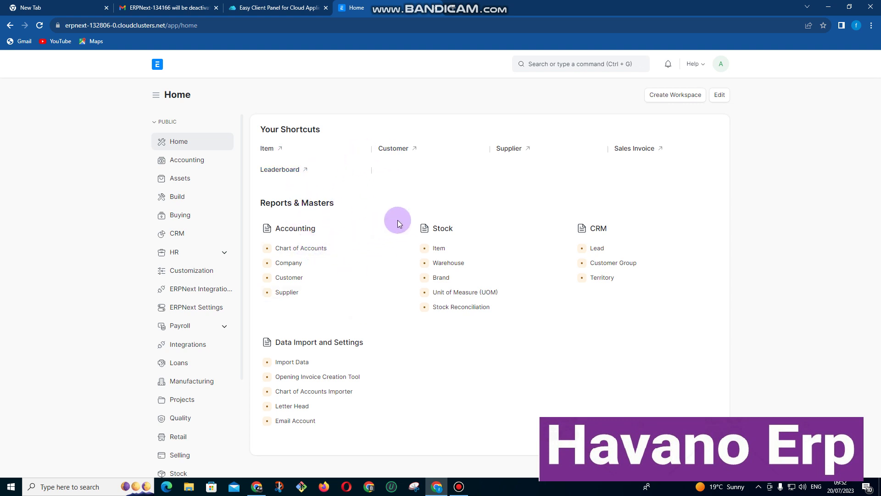
Start a new sales invoice from the Sales Invoice list and focus its Customer field.
click(627, 153)
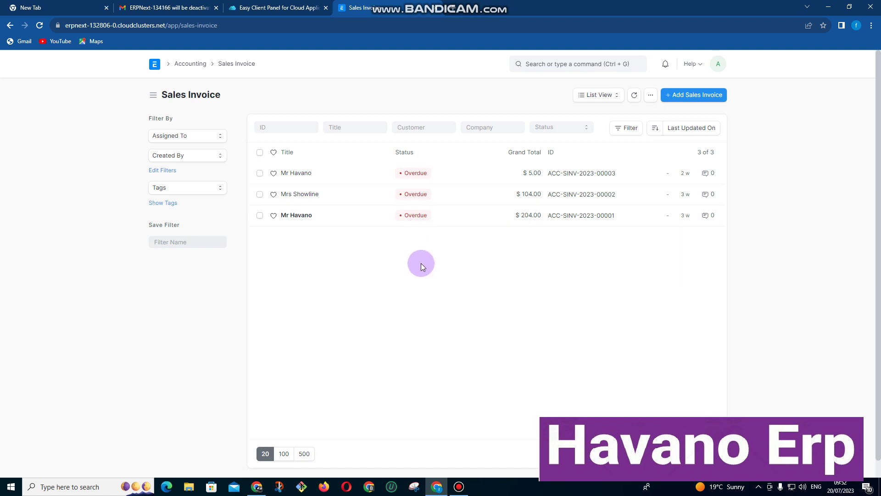
click(690, 95)
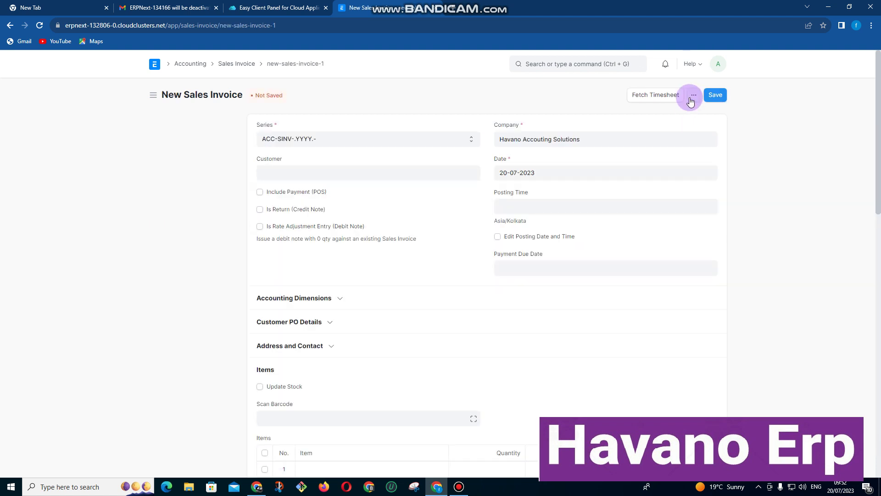
click(323, 171)
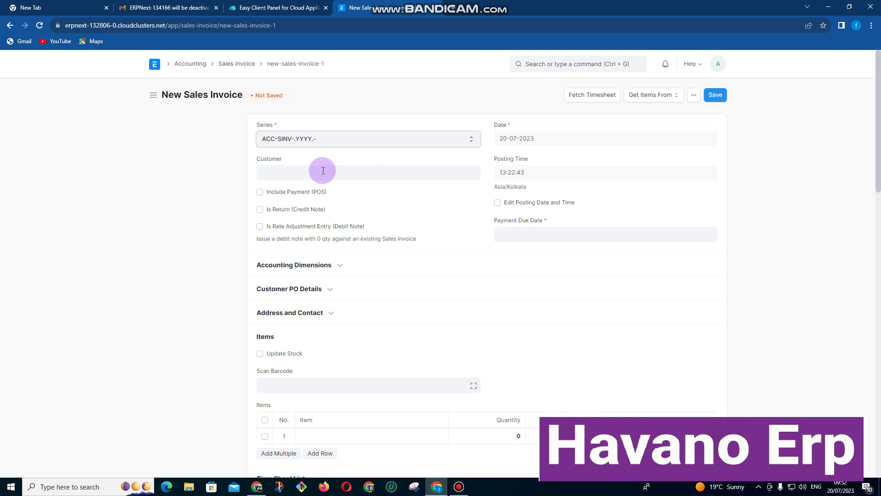
click(323, 171)
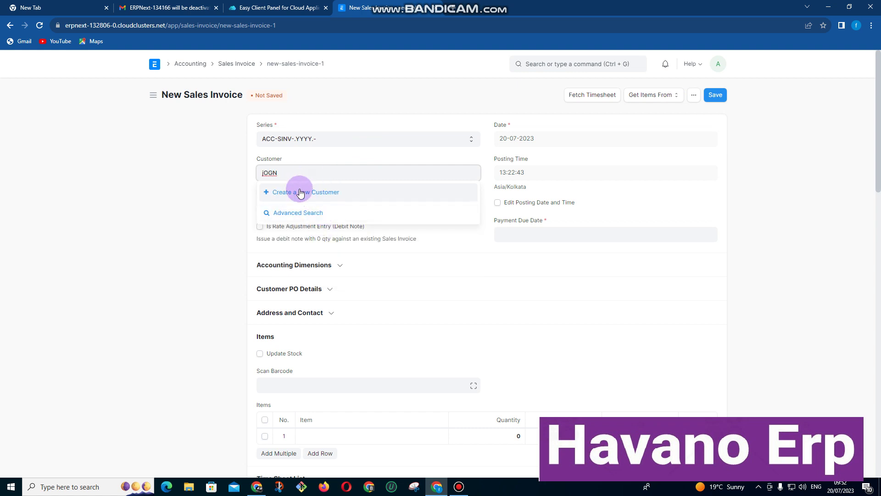
Start a new customer from the Customer field and correct the customer's full name.
click(300, 193)
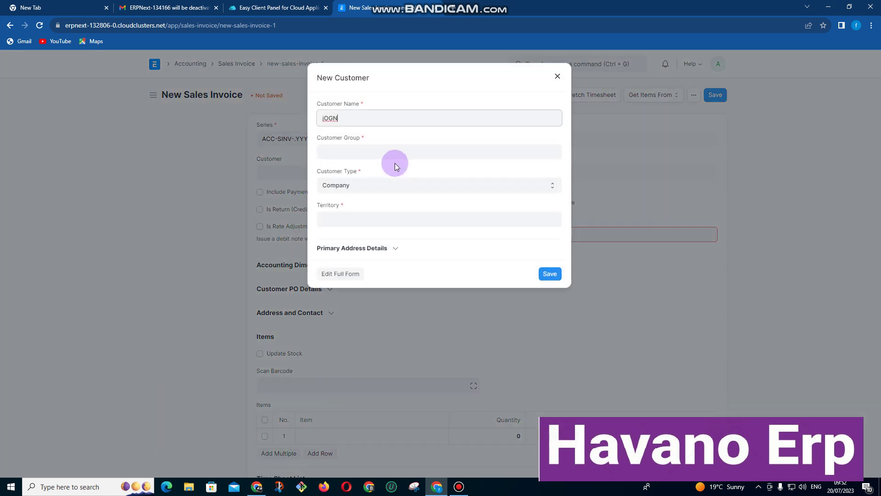
double_click(363, 118)
text(jOHN)
key(BackSpace)
key(BackSpace)
key(BackSpace)
key(BackSpace)
key(BackSpace)
text(H)
text(JO)
key(BackSpace)
Create and save a new customer group 'Wards 1'.
click(325, 152)
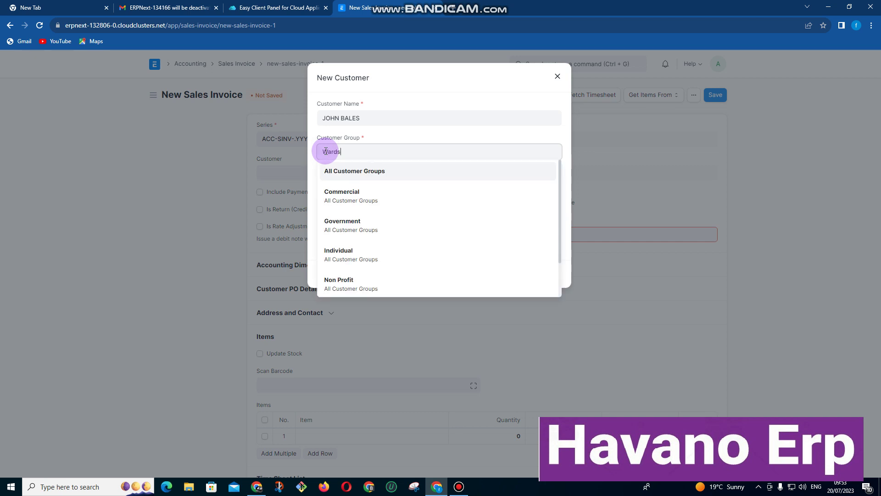
text(Wards 1)
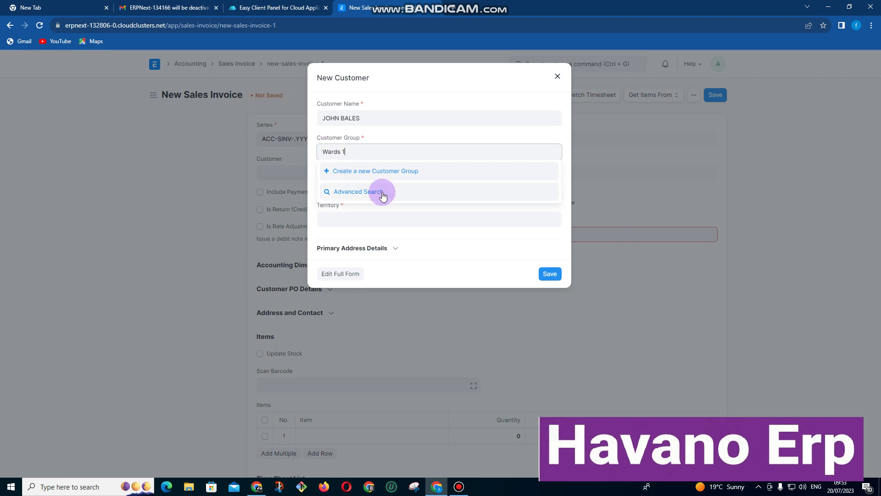
click(386, 171)
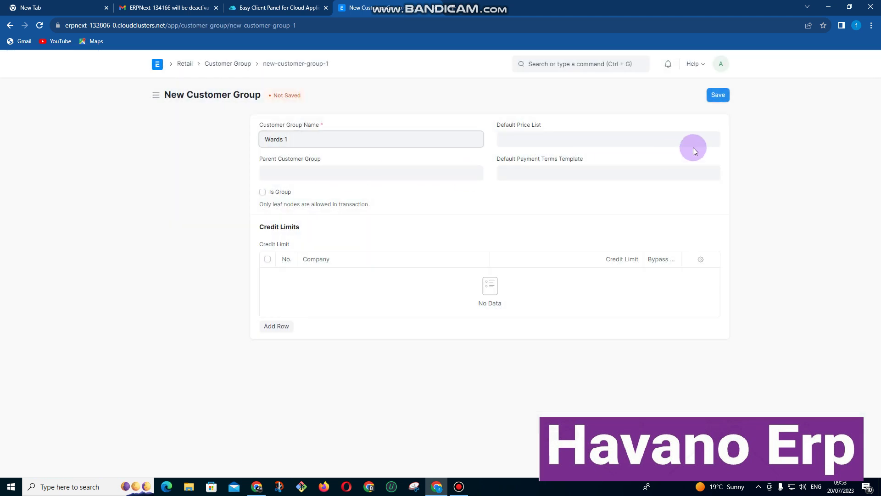
click(718, 95)
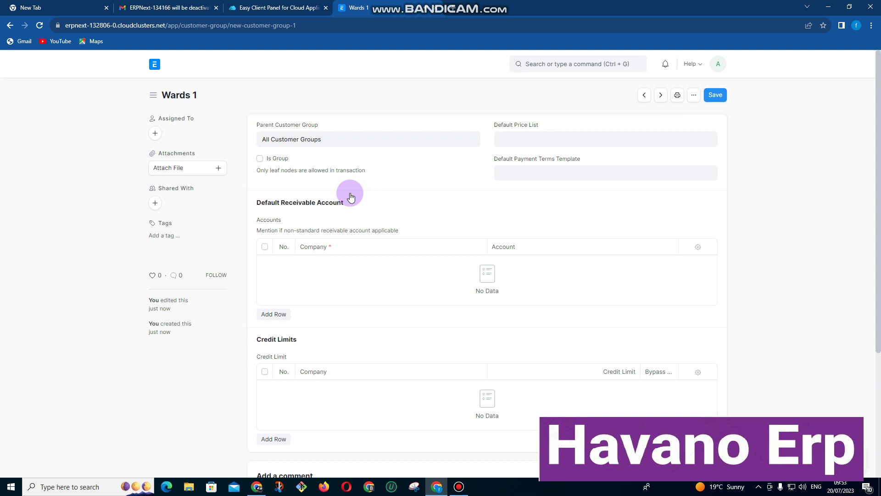
Return to the unsaved invoice and open the new-customer form from the Customer field.
click(10, 26)
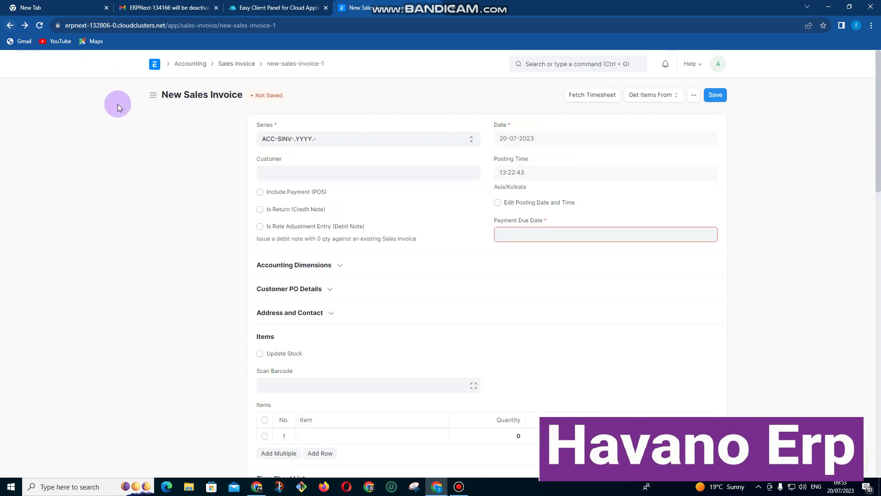
click(280, 171)
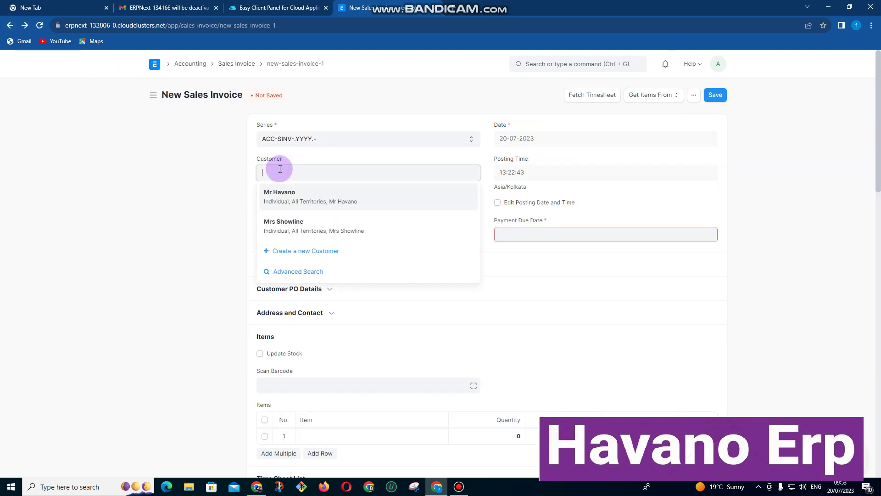
click(310, 251)
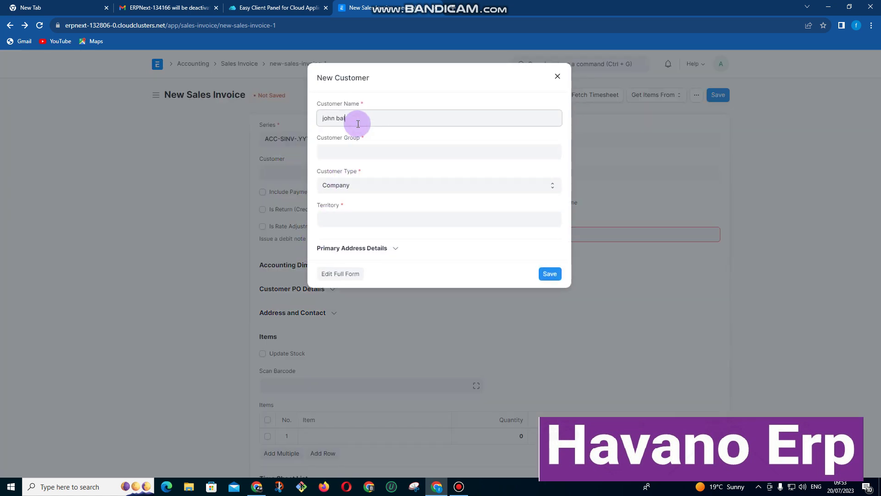
Assign the customer group Wards 1 and territory Zimbabwe, then save it onto the invoice.
click(382, 154)
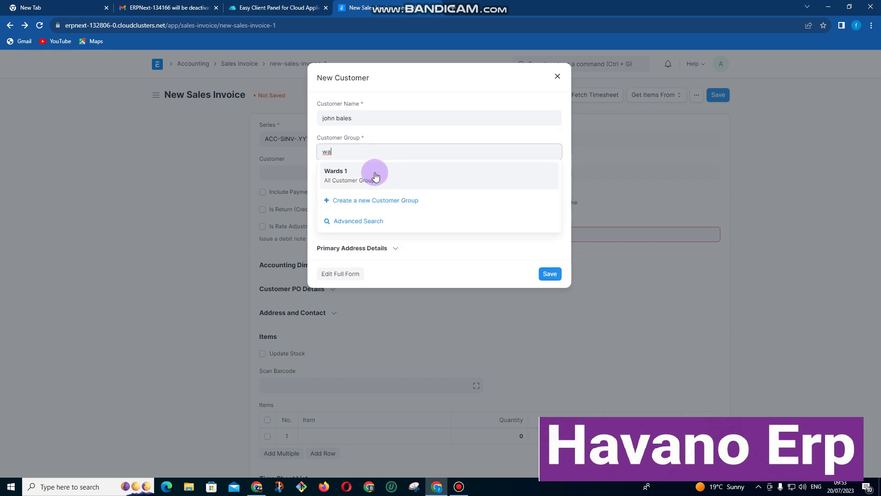
click(374, 173)
click(369, 213)
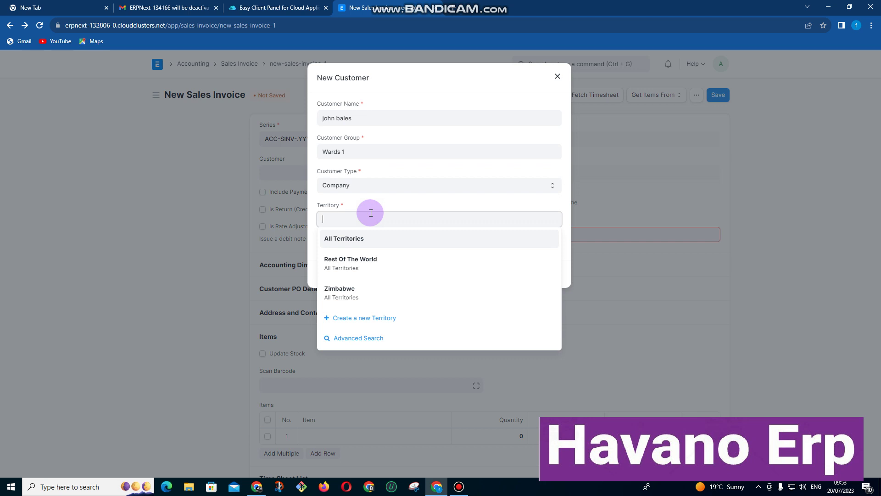
click(349, 288)
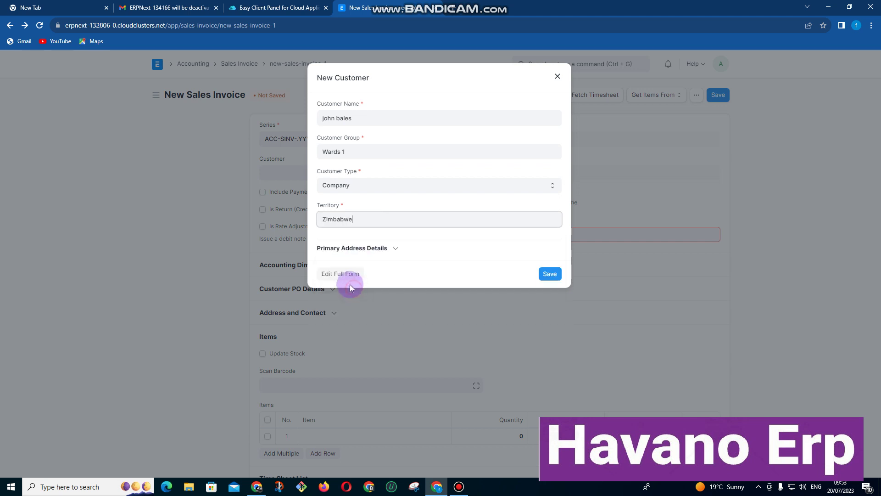
click(395, 248)
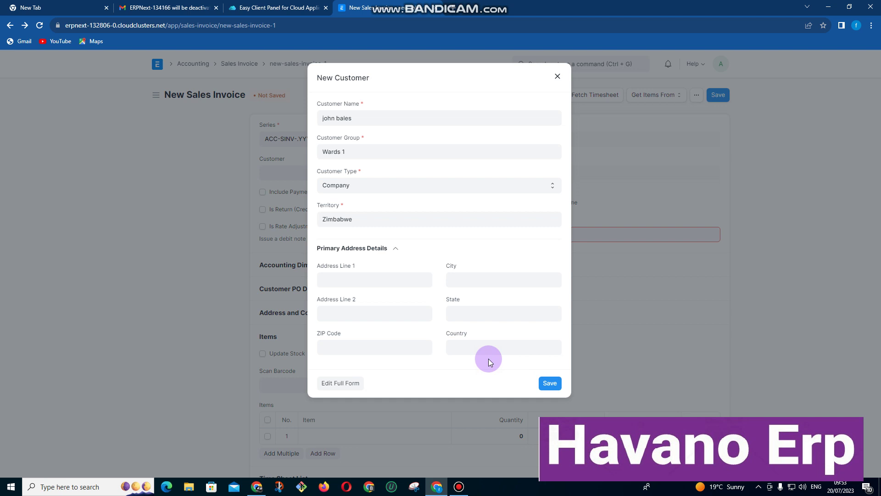
click(551, 383)
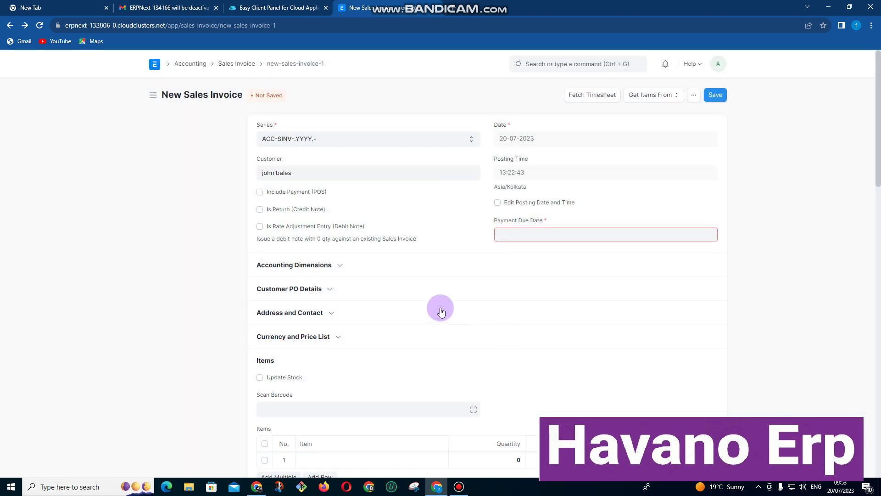
scroll(433, 308, down, 2)
scroll(324, 291, down, 3)
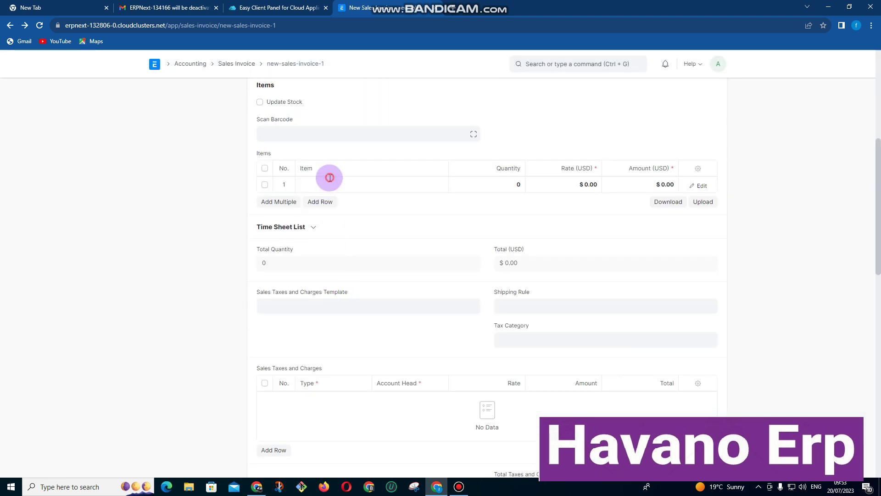
Create a new item from the first invoice row, naming it 'Partnership fees' like its code.
click(329, 185)
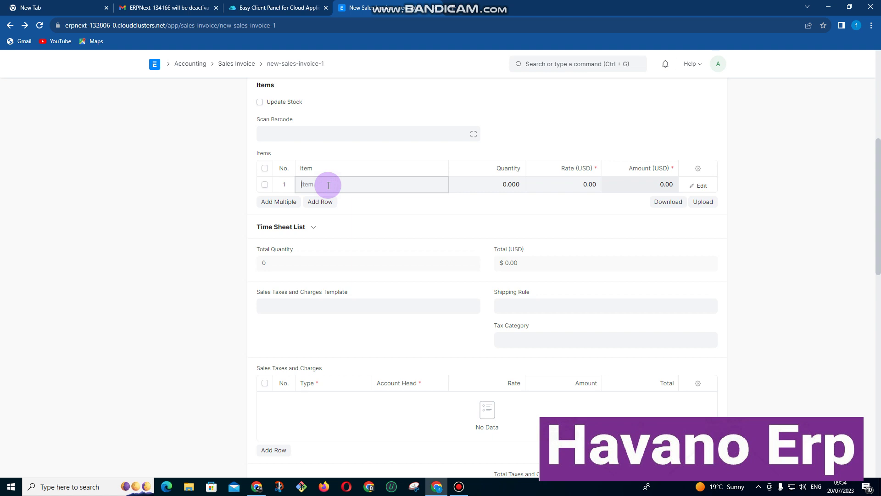
text(Partnership)
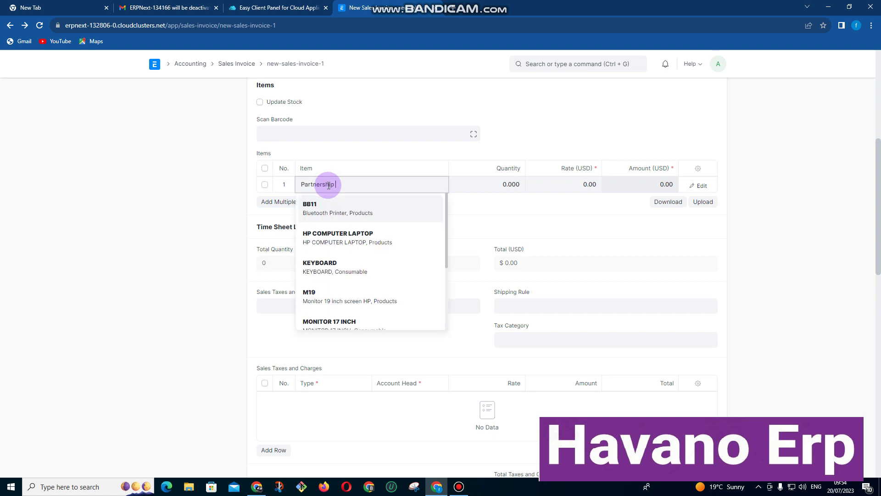
click(339, 233)
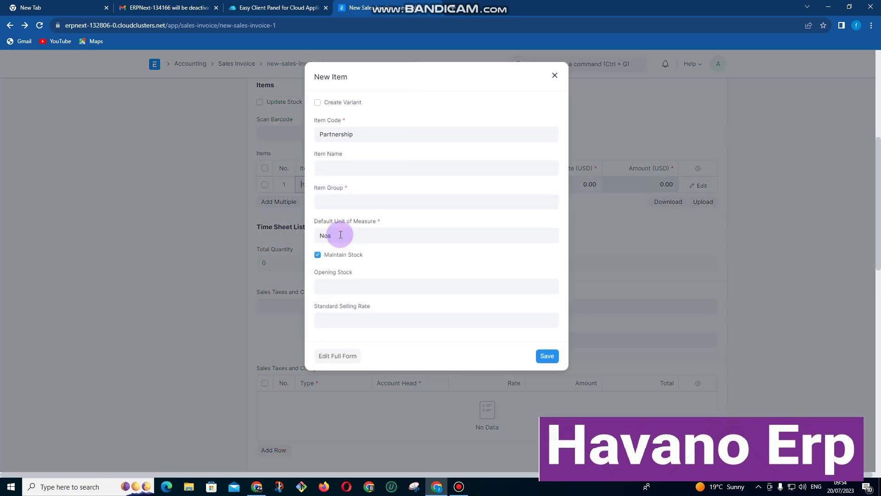
click(378, 141)
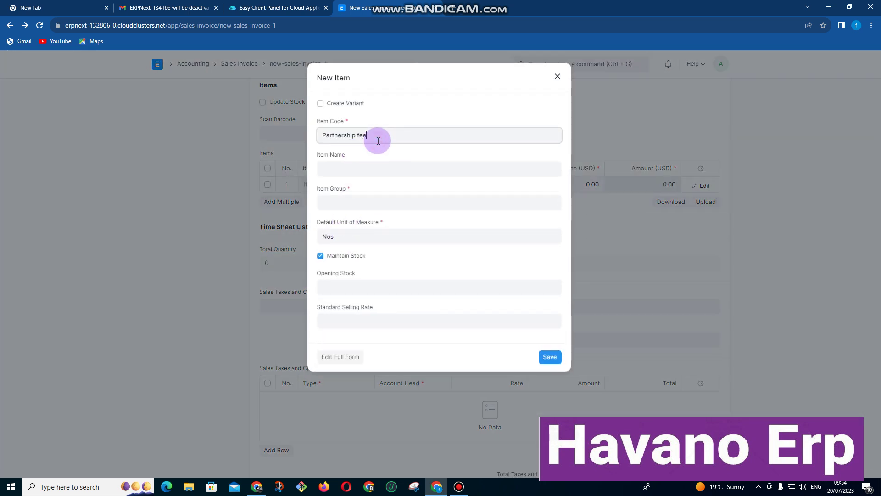
drag(380, 137, 263, 142)
key(ctrl+c)
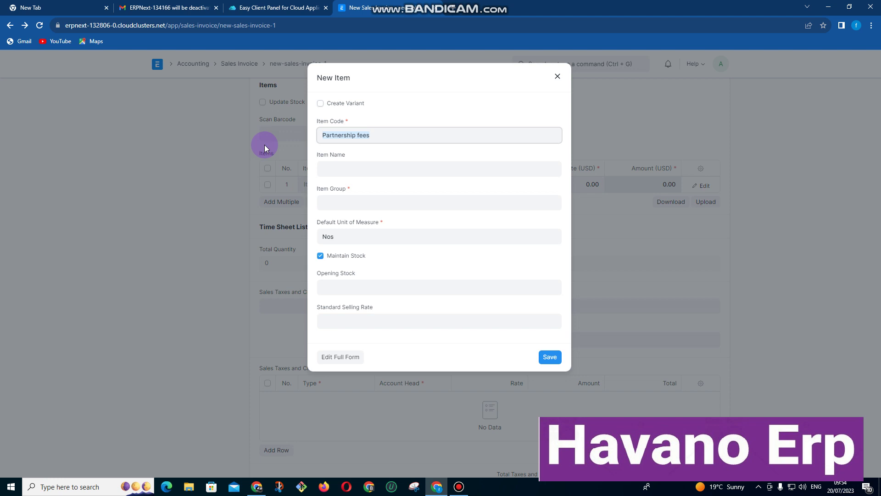
click(321, 169)
key(ctrl+v)
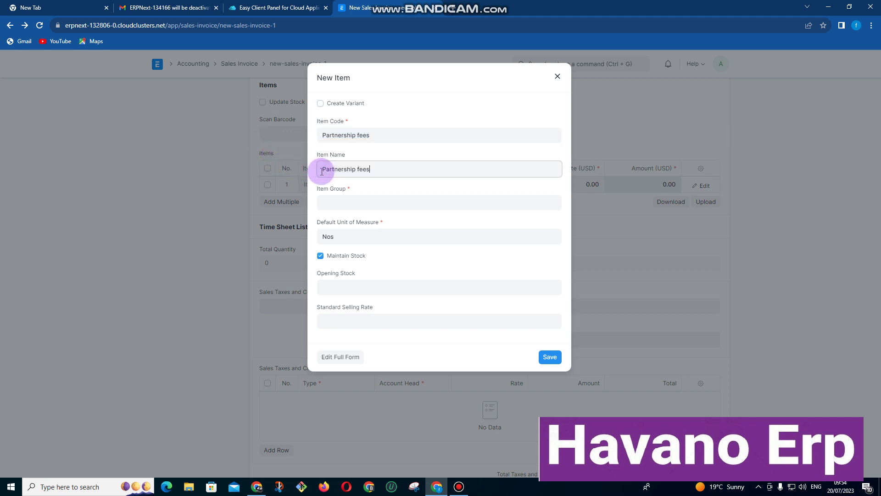
Put the item in the Services group, turn off Maintain Stock, and save it.
click(338, 205)
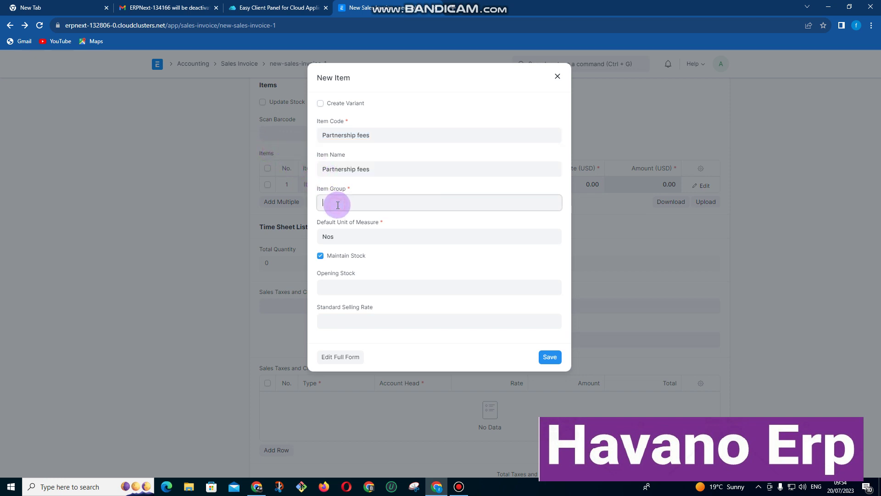
text(ser)
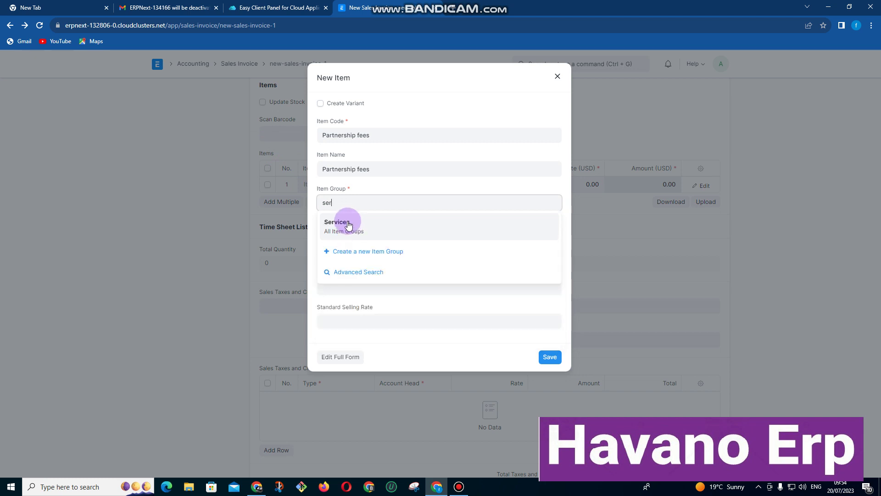
click(347, 224)
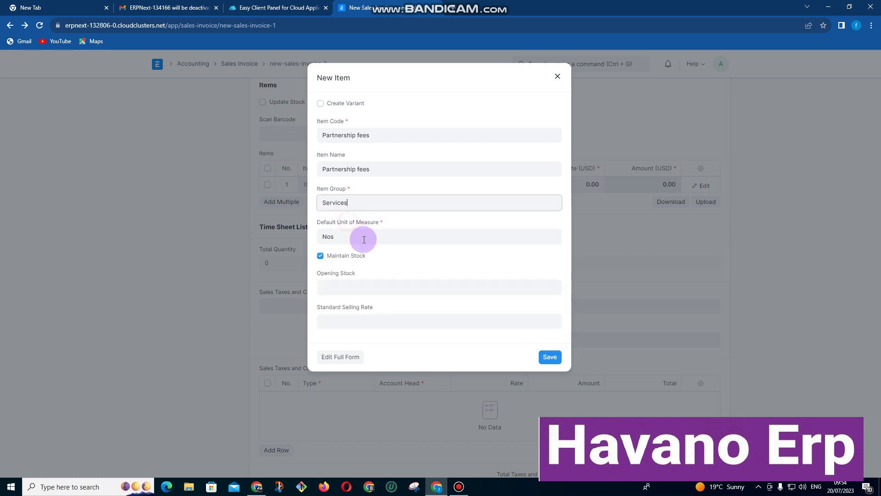
click(320, 256)
click(370, 281)
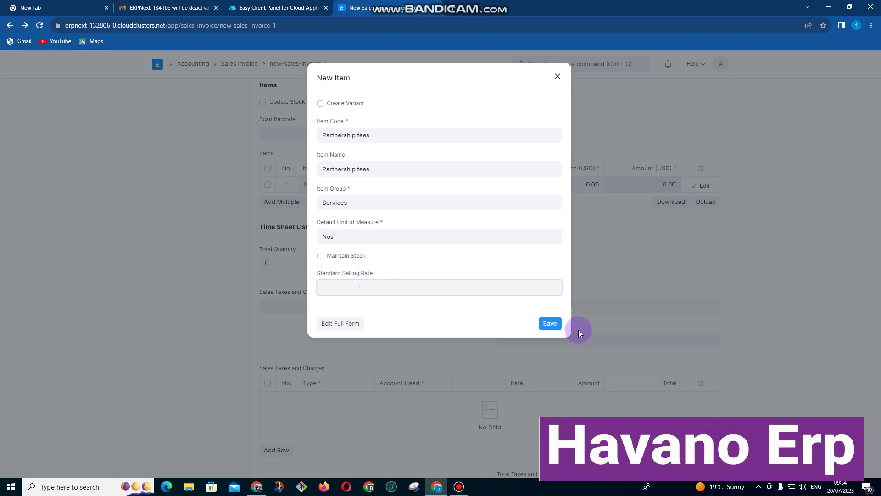
click(550, 324)
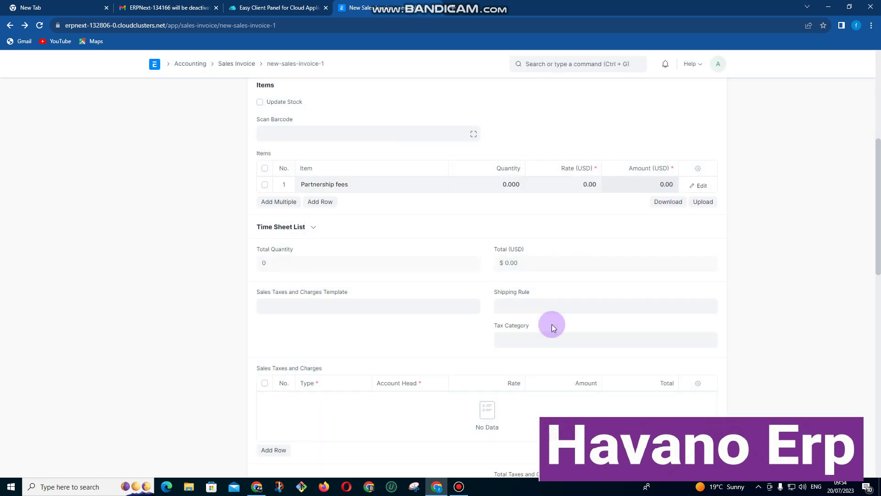
Set the Partnership fees line rate to $30.00 for quantity 1.
click(499, 185)
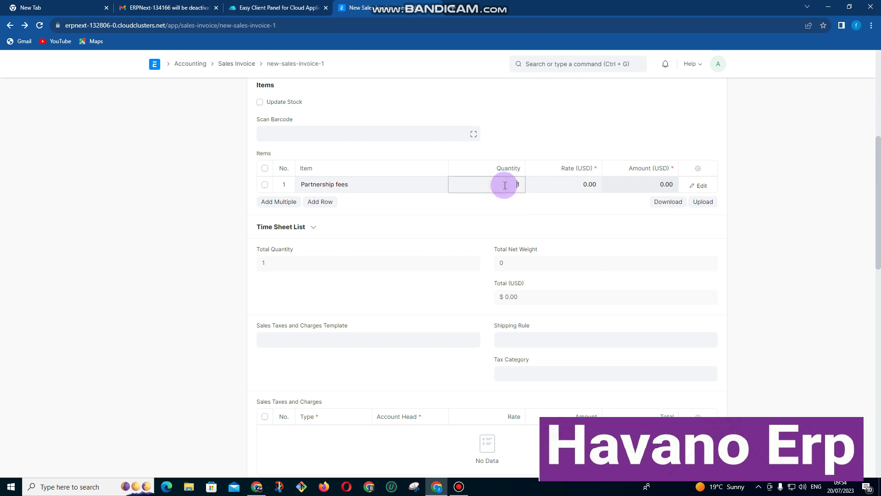
click(573, 184)
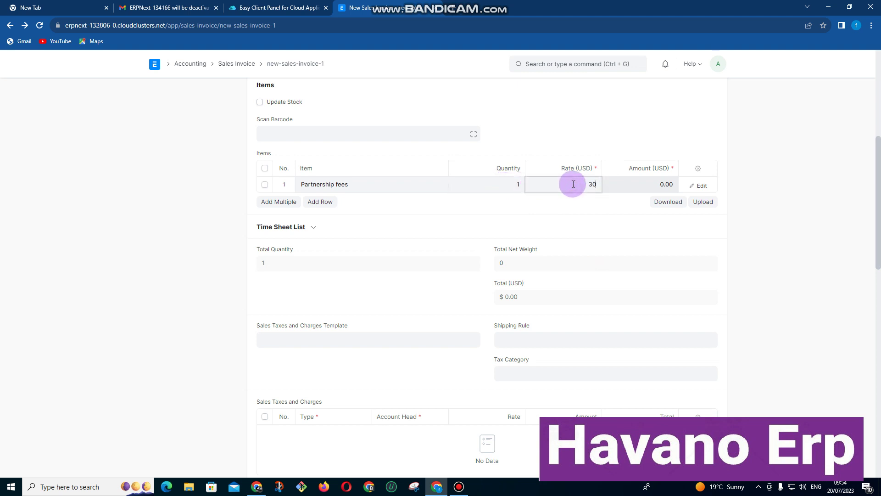
key(Return)
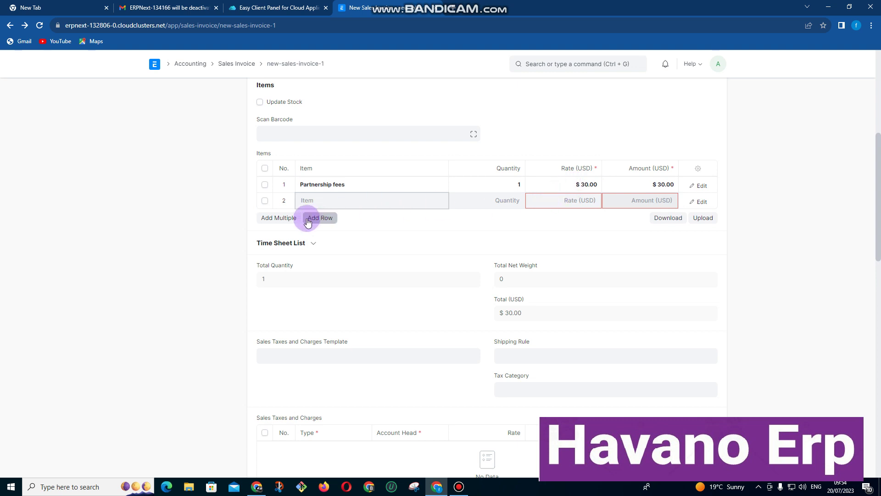
click(550, 243)
scroll(511, 311, down, 10)
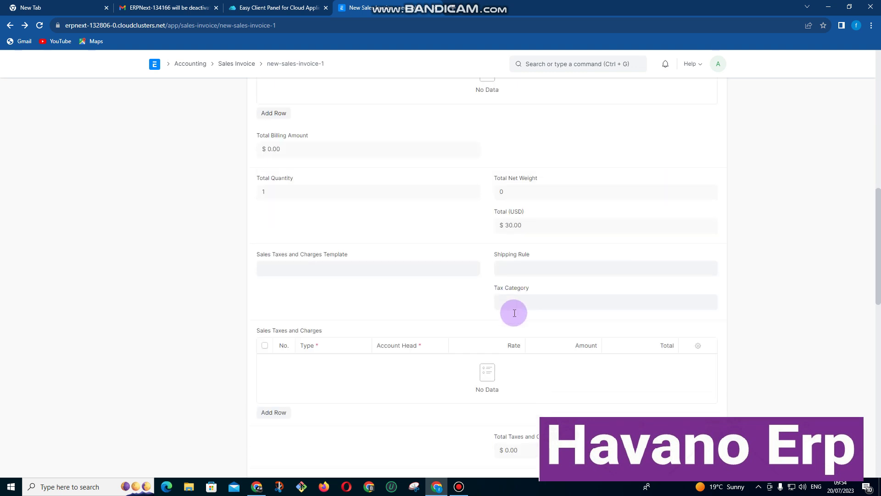
scroll(512, 317, down, 6)
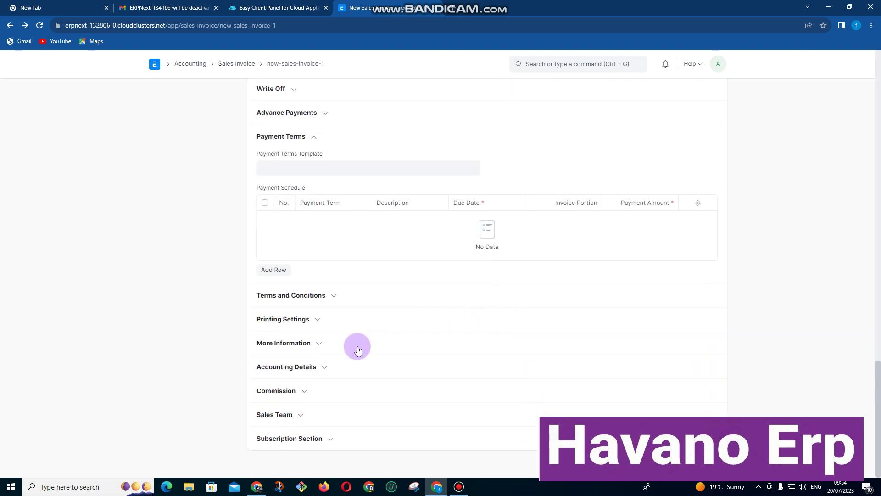
Set the subscription period from today (20-07-2023) to 30-12-2023.
click(333, 438)
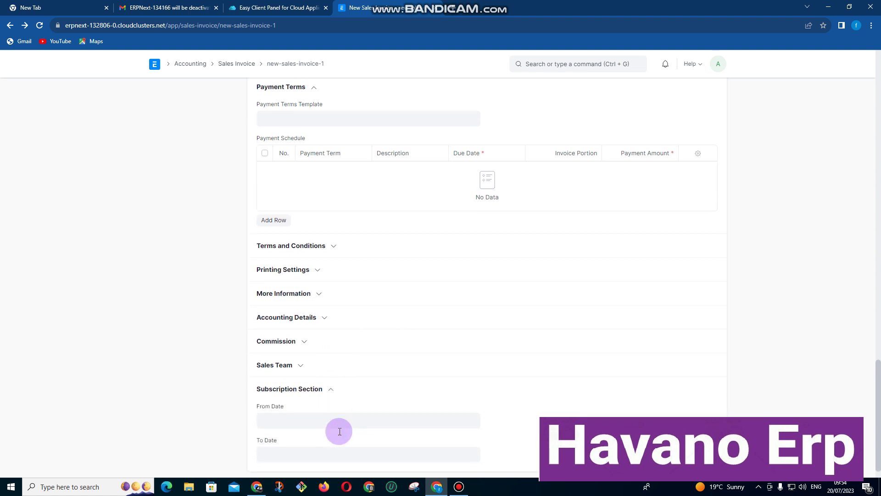
click(303, 399)
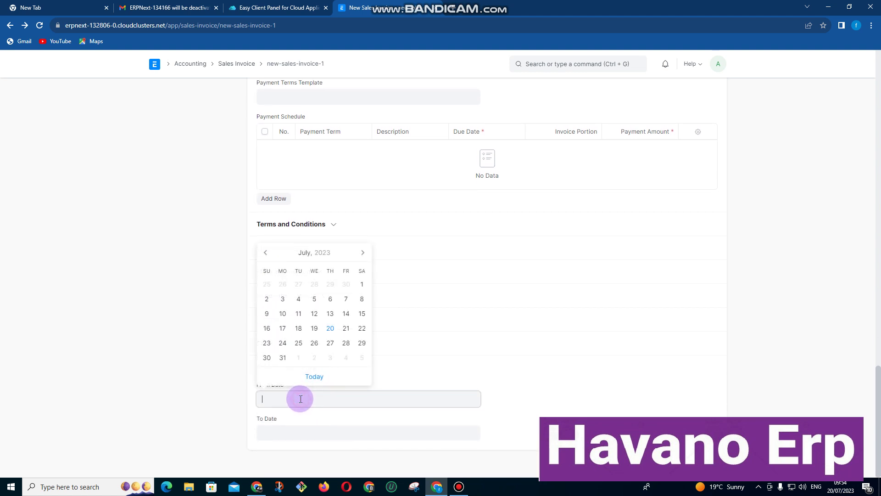
click(312, 375)
click(304, 431)
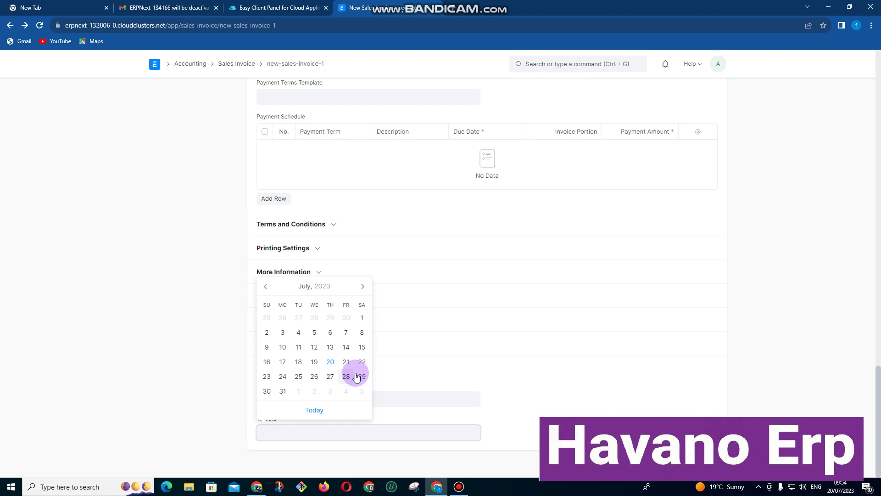
click(317, 286)
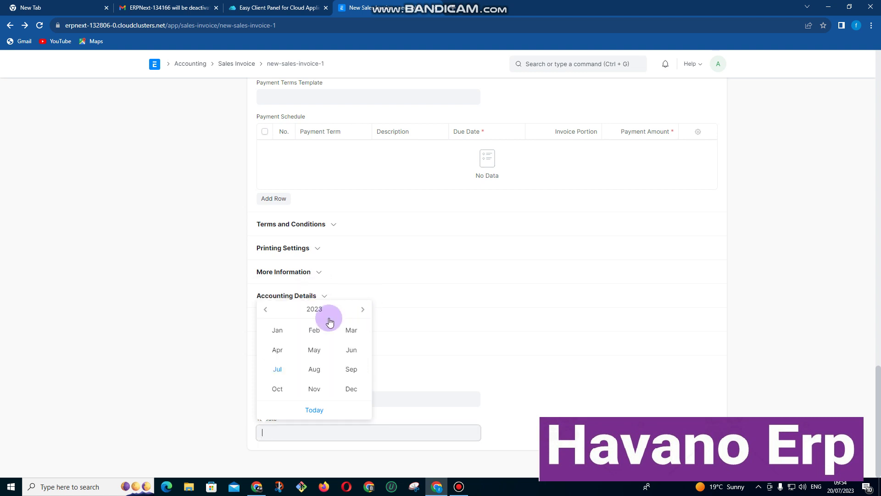
click(352, 390)
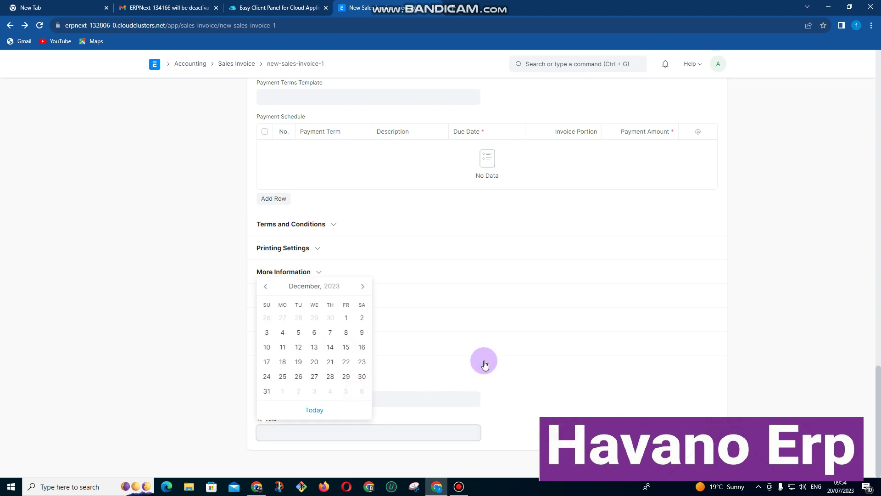
click(361, 376)
scroll(594, 348, up, 15)
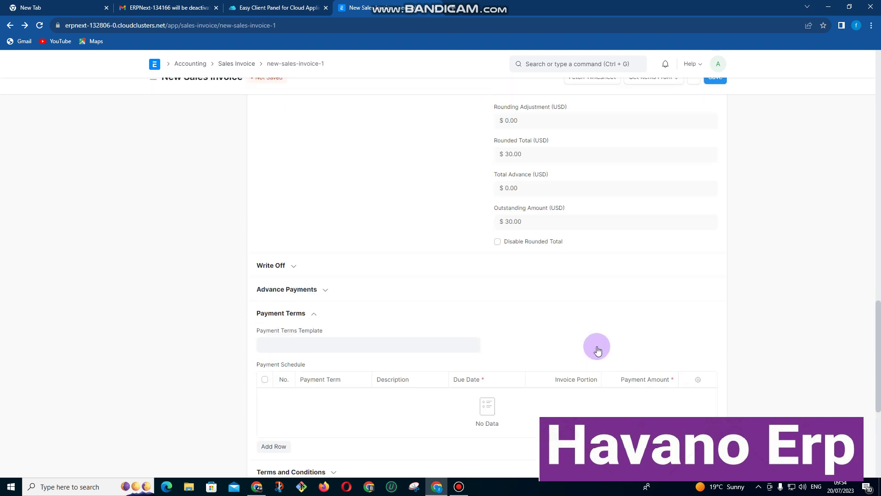
Save and submit the $30.00 invoice, then return via the Sales Invoice list to Home.
click(713, 95)
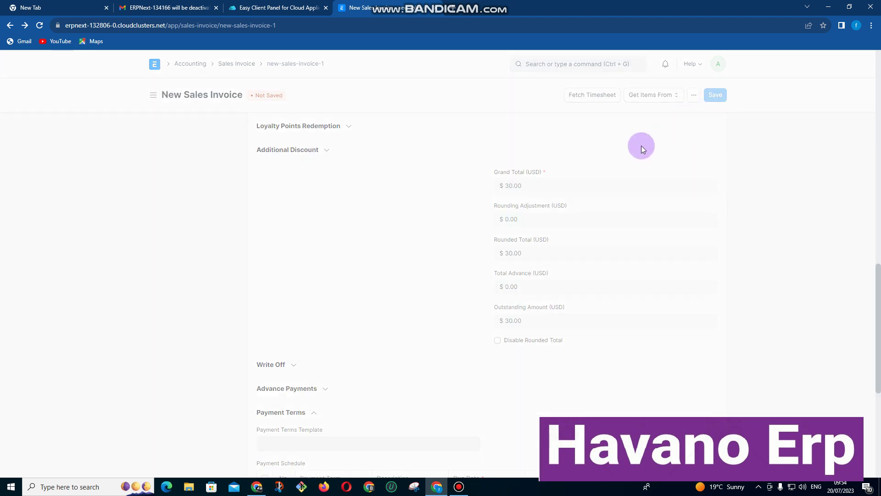
click(713, 95)
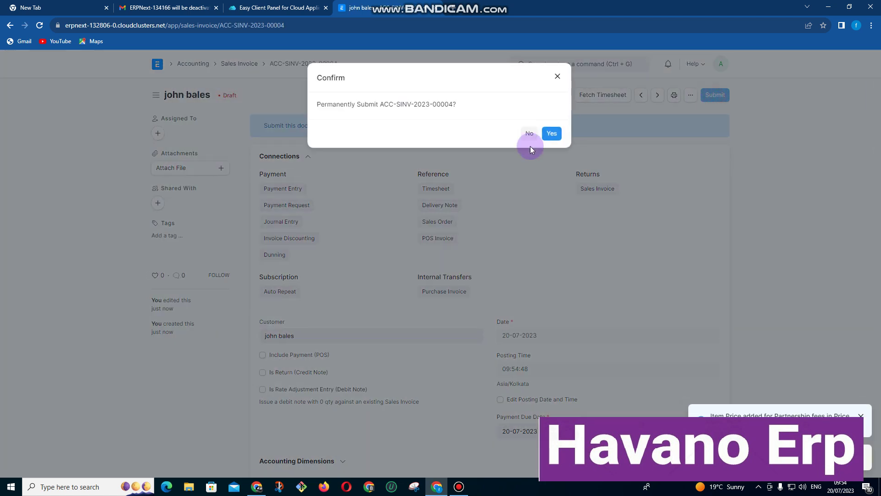
click(553, 134)
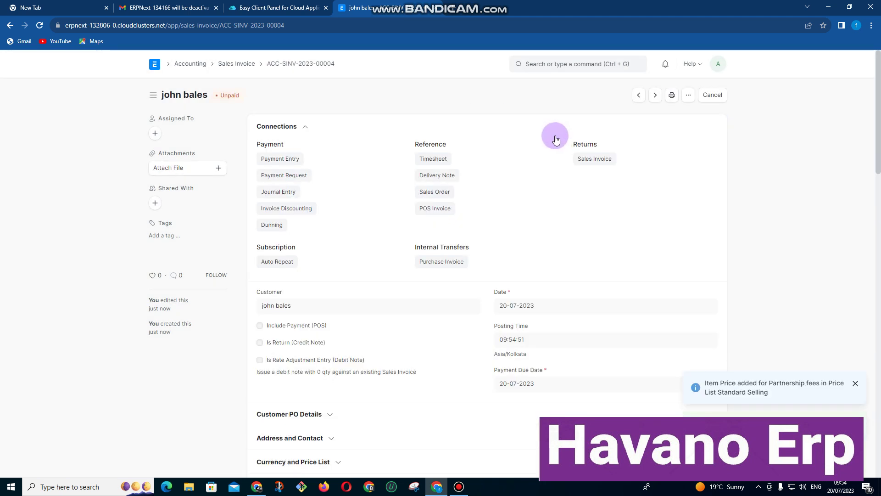
click(236, 64)
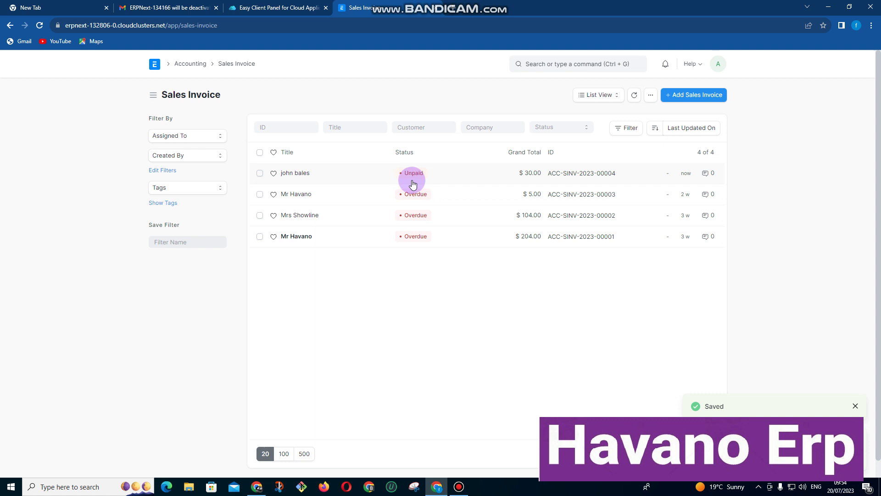
click(155, 65)
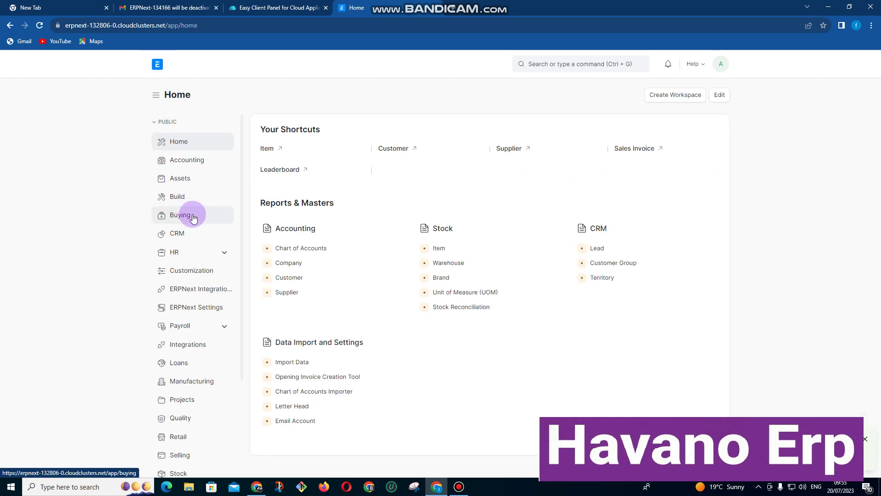
Open the Profit and Loss Statement under Accounting's Financial Statements and review the 2023 totals.
click(187, 165)
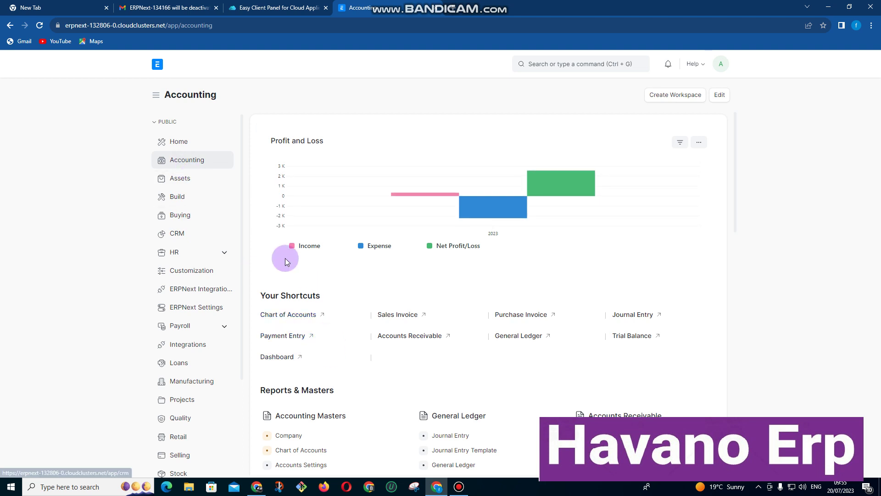
scroll(431, 315, down, 6)
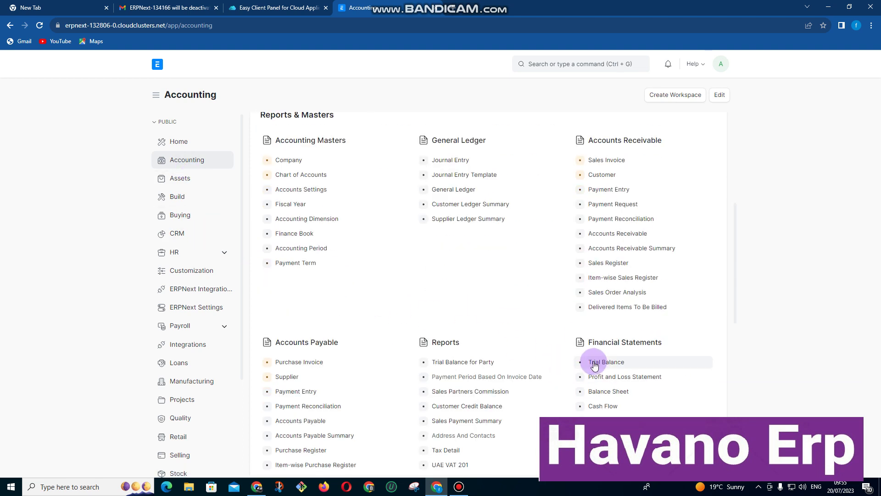
click(622, 376)
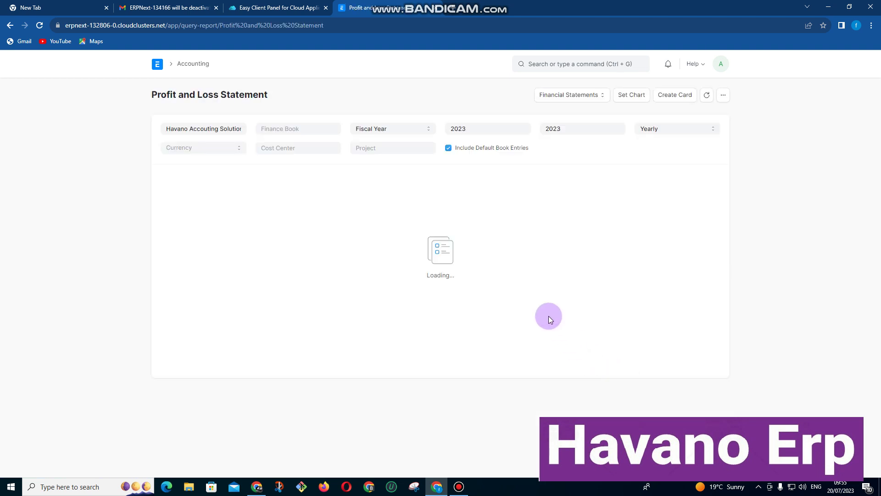
scroll(291, 266, down, 3)
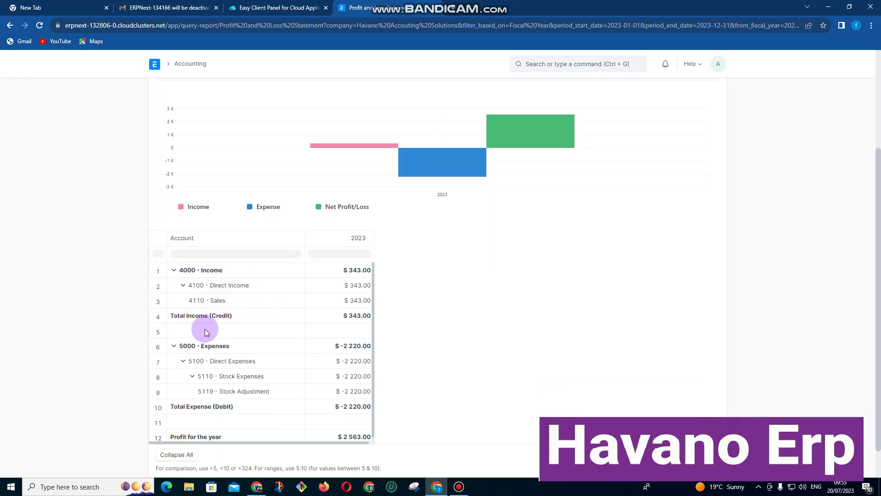
scroll(200, 337, down, 1)
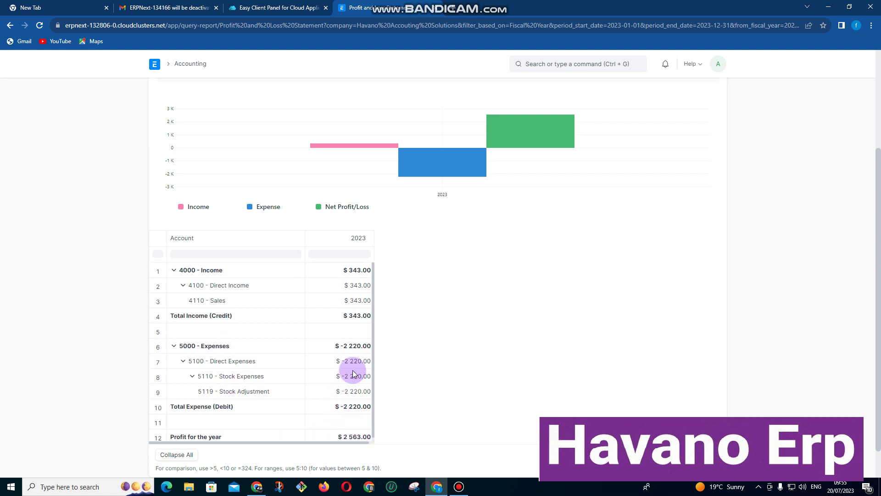
scroll(340, 321, up, 3)
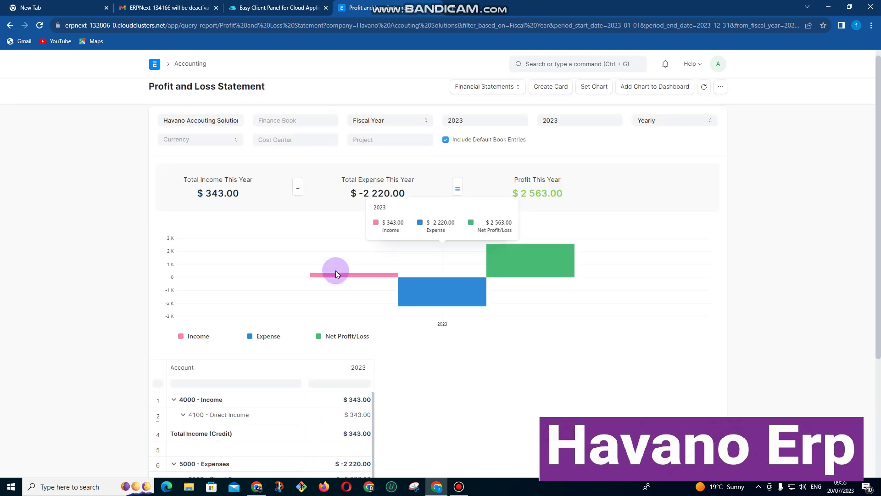
Change the Profit and Loss periodicity from Yearly to Monthly and review June and July 2023.
click(217, 152)
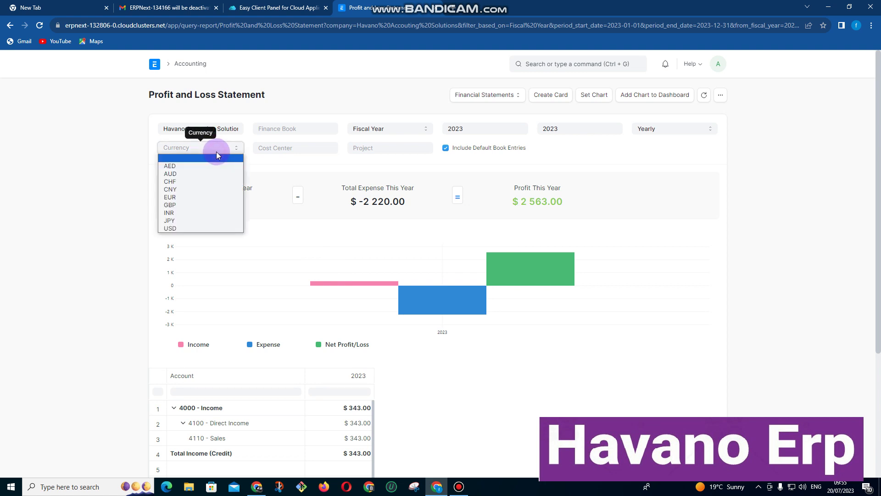
click(321, 137)
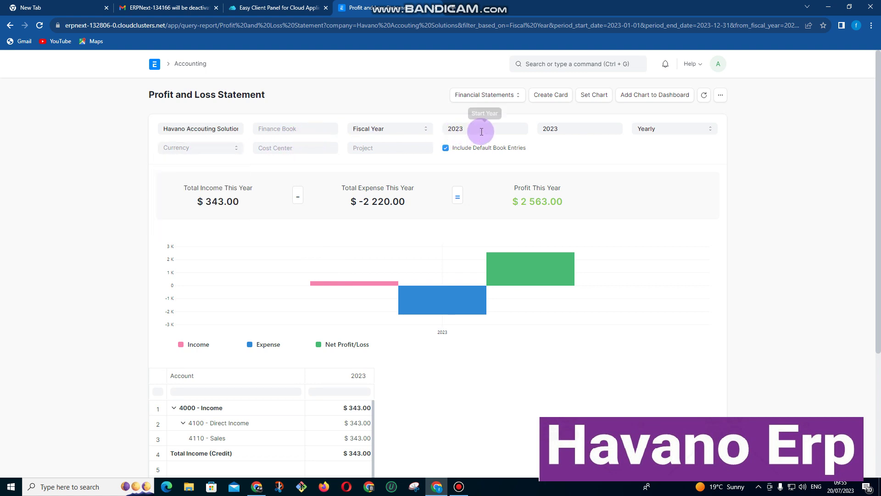
click(667, 129)
click(665, 140)
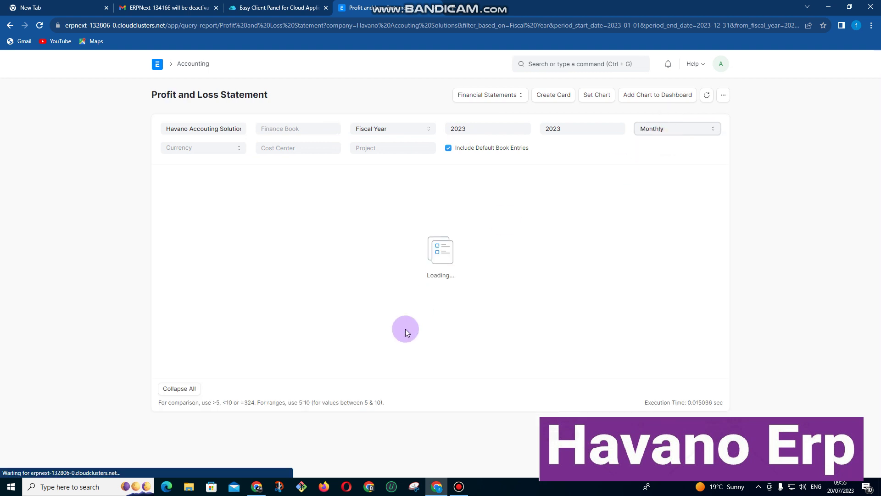
scroll(386, 332, down, 4)
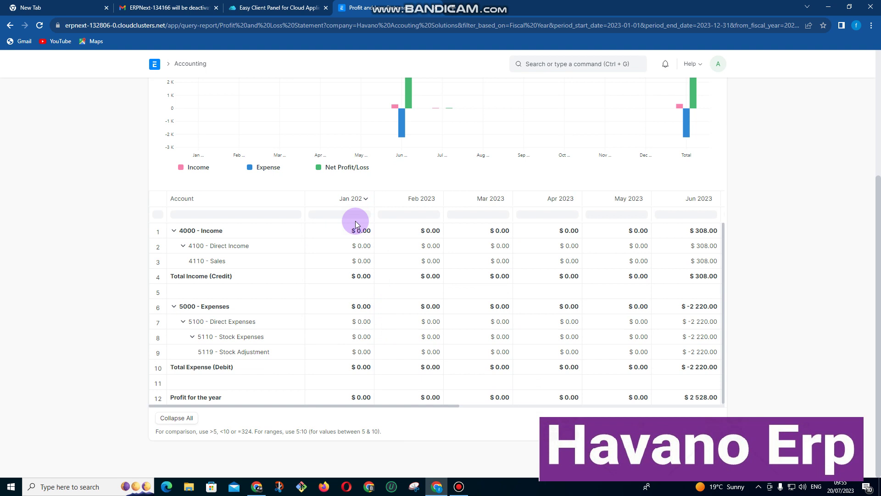
drag(438, 404, 342, 349)
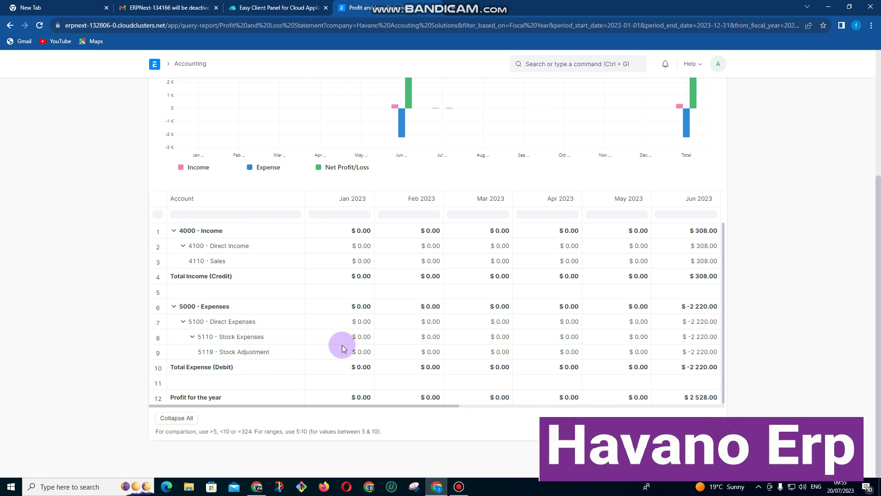
scroll(265, 342, up, 4)
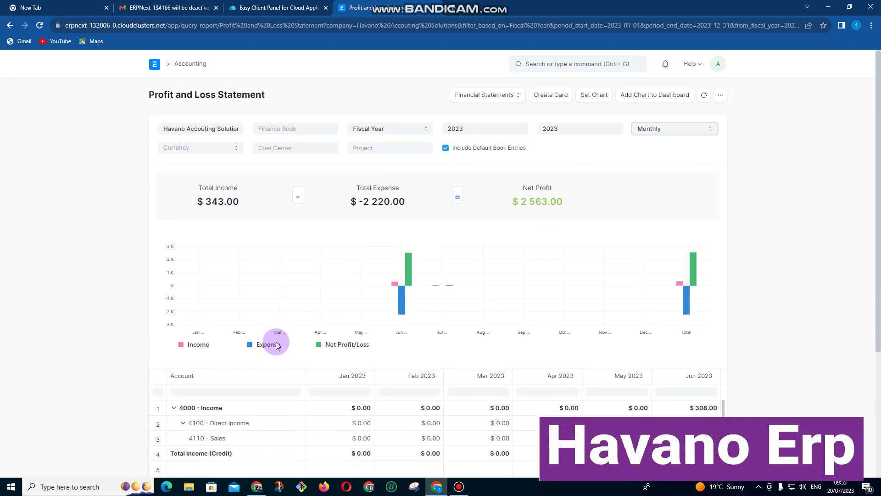
Leave the Profit and Loss Statement and go back to the ERPNext Home workspace.
click(155, 70)
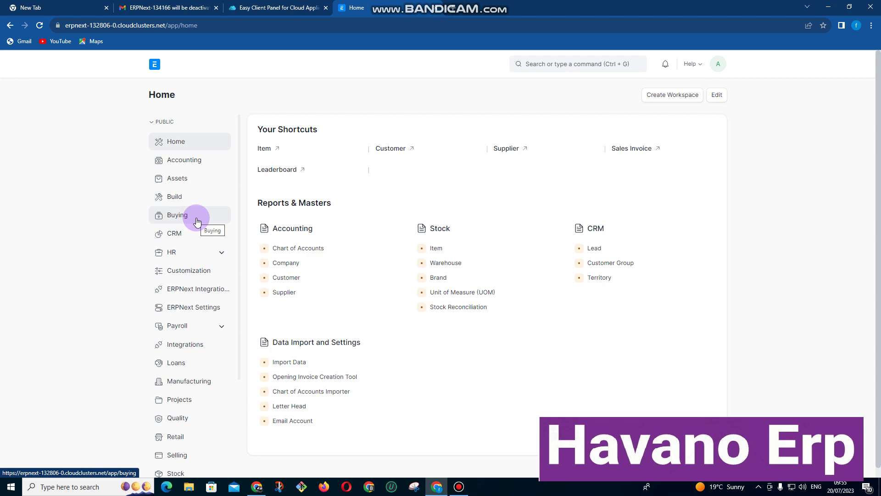
click(460, 489)
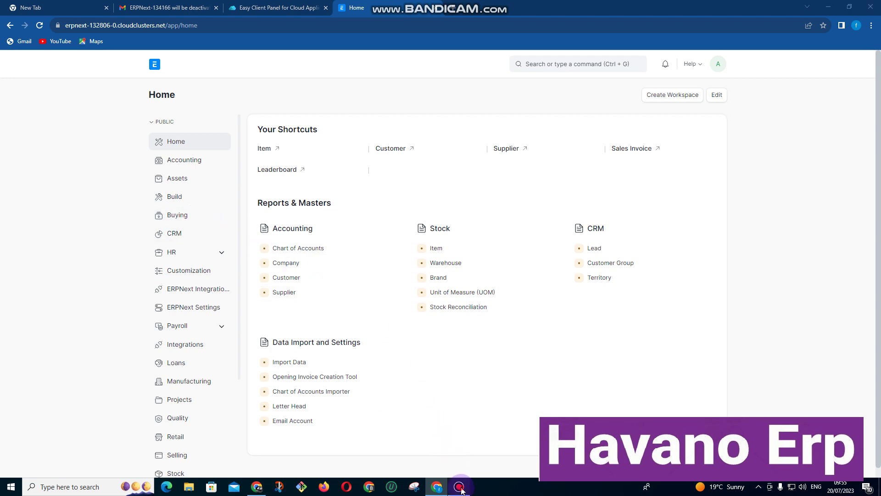